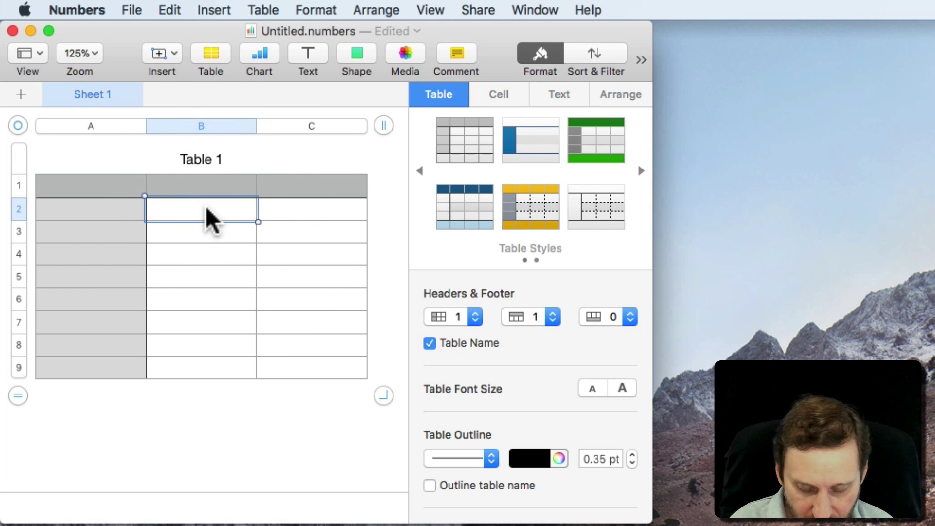
Enter zip codes 80201, 19115 and 02108 in B2–B4; the last displays as 2108.
text(80201)
key(Return)
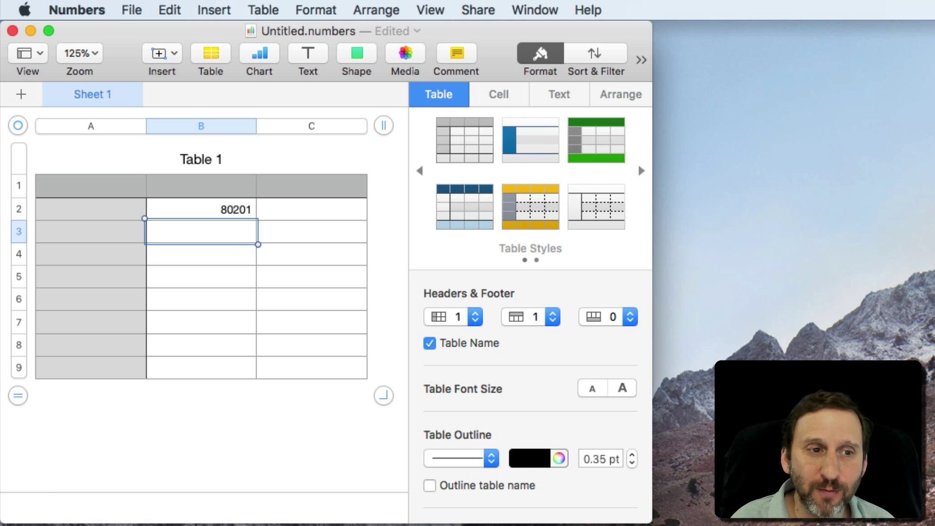
text(19115)
key(Return)
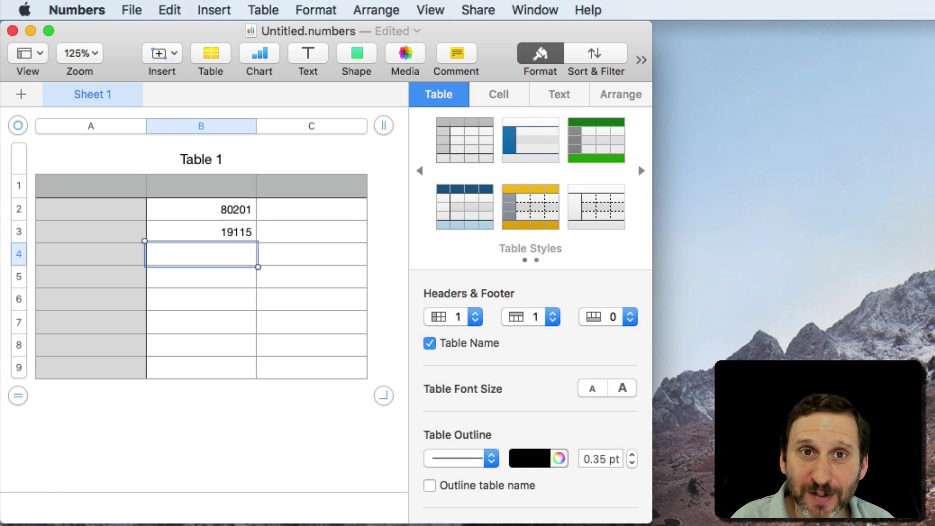
text(02108)
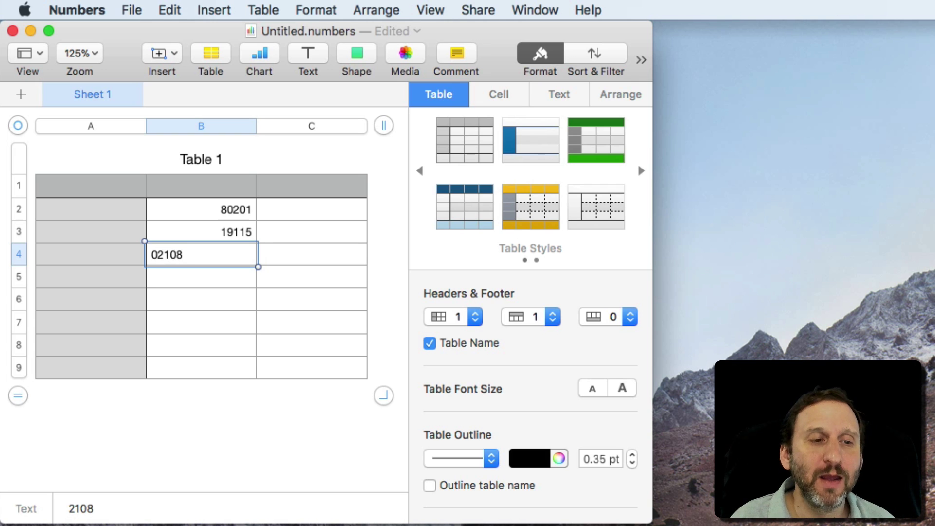
key(Return)
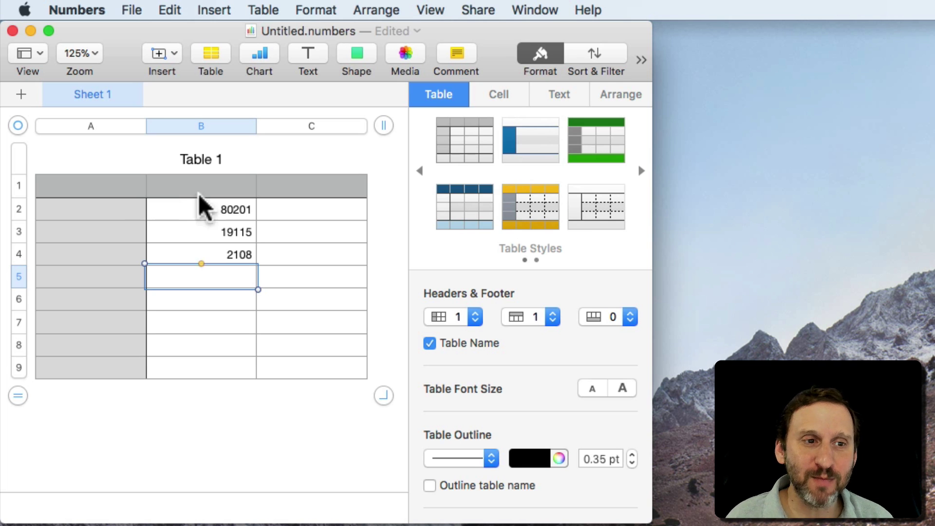
click(222, 209)
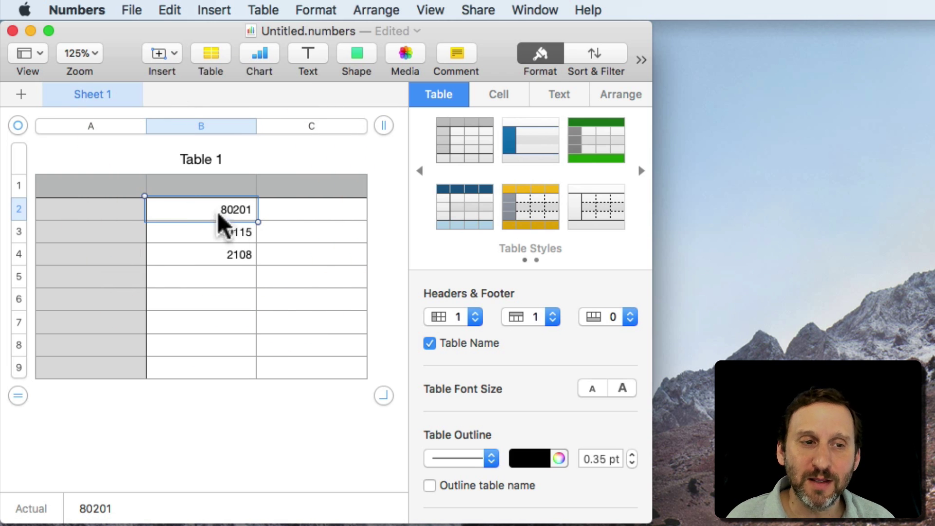
click(223, 233)
click(225, 254)
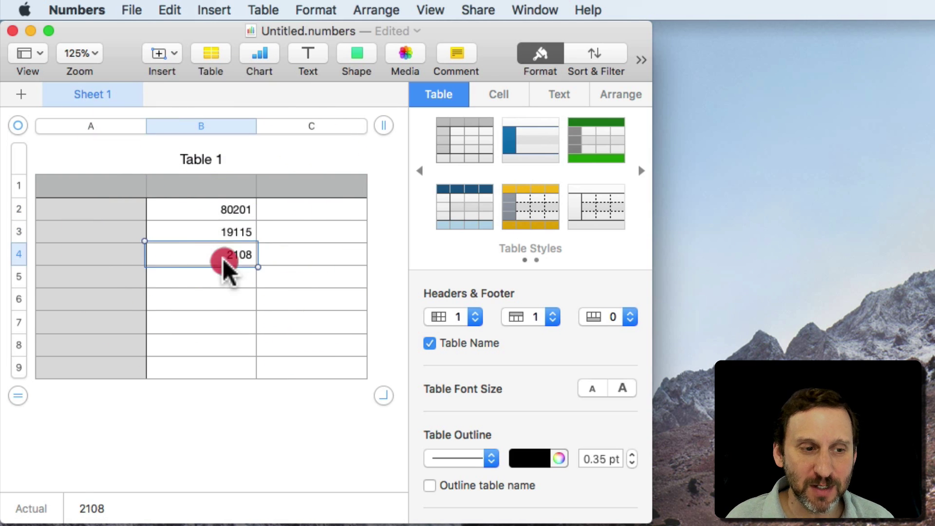
click(235, 234)
click(234, 260)
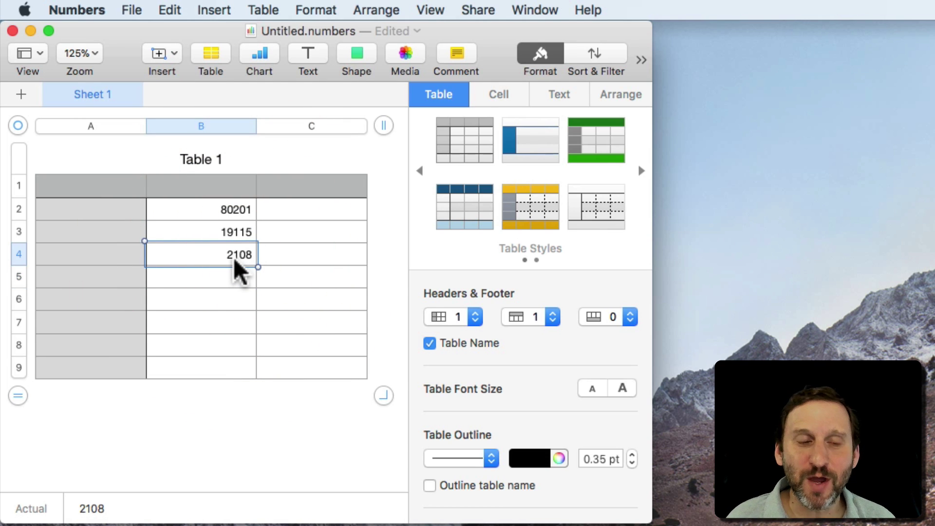
click(225, 207)
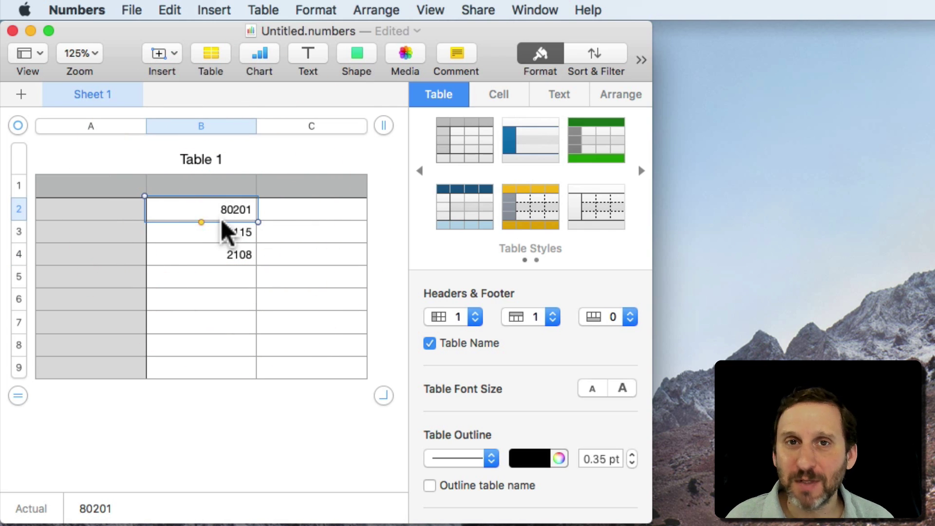
click(228, 253)
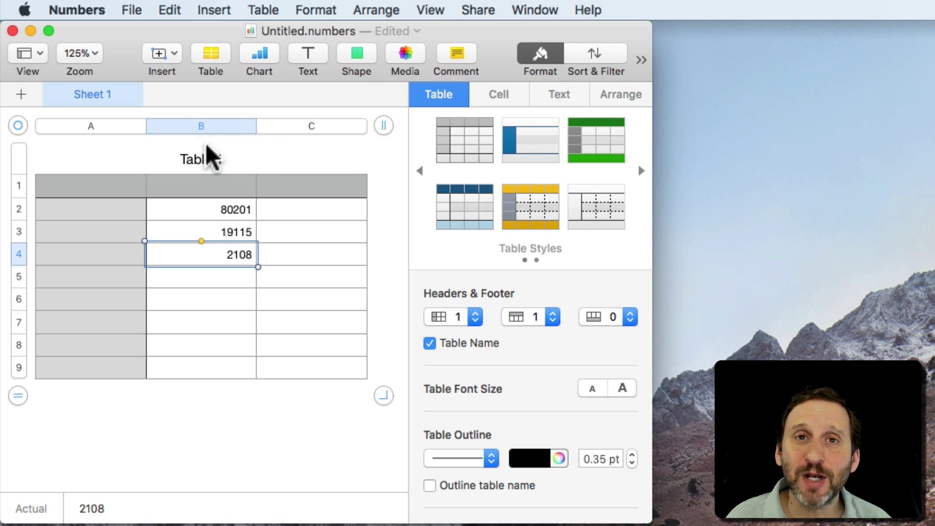
Set column B's data format to Text.
click(201, 129)
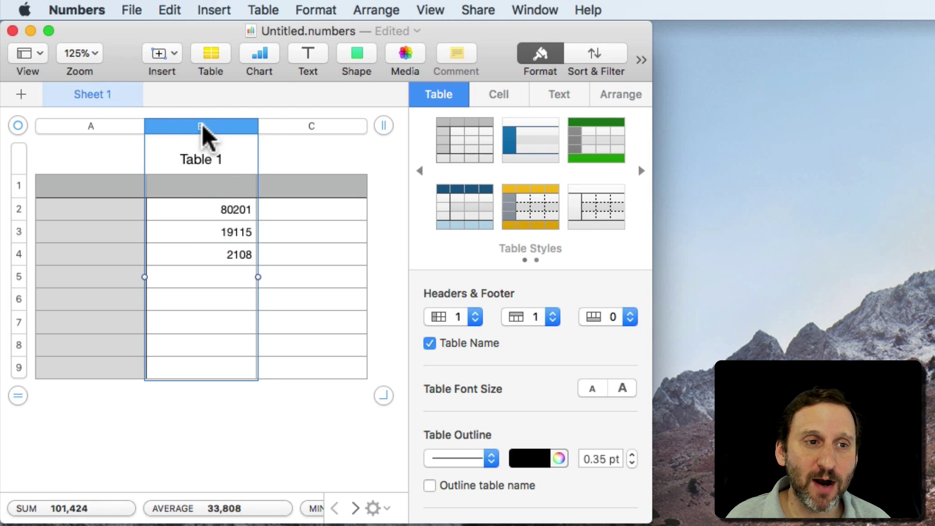
click(502, 94)
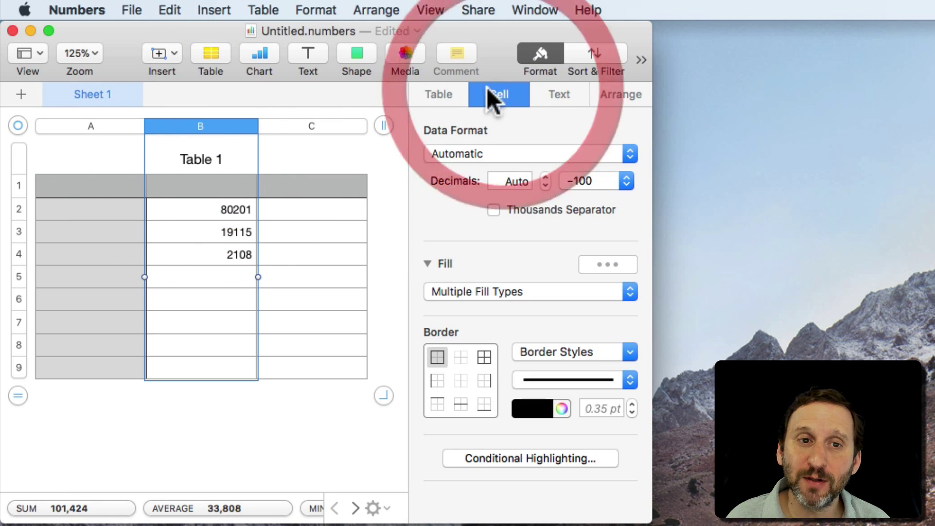
click(538, 53)
click(539, 53)
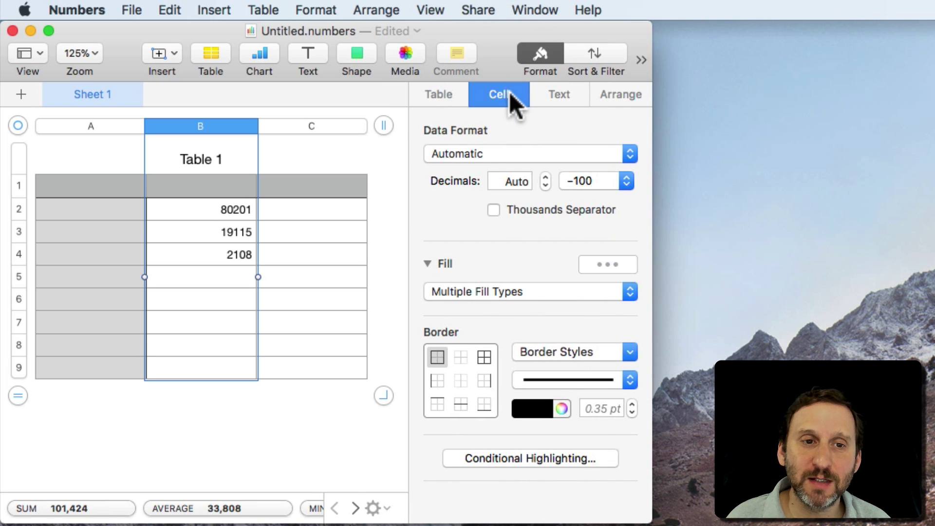
click(467, 155)
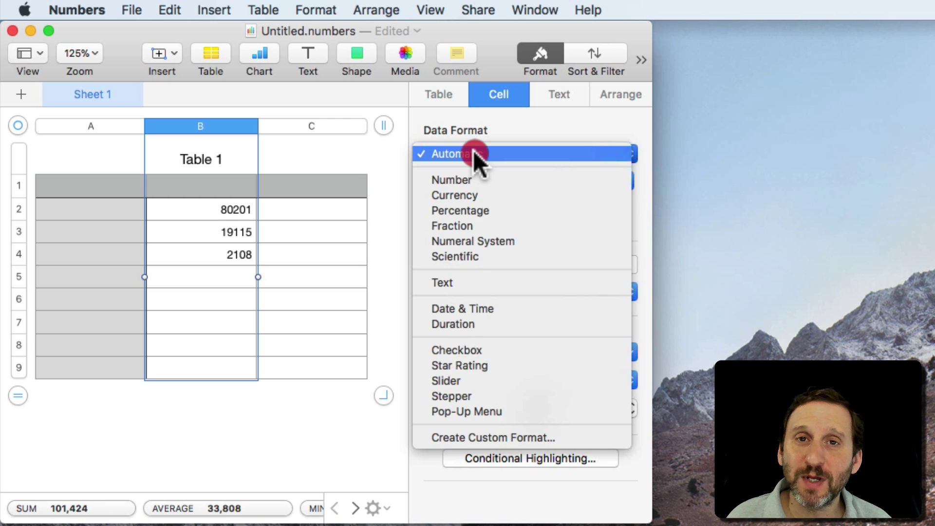
click(482, 282)
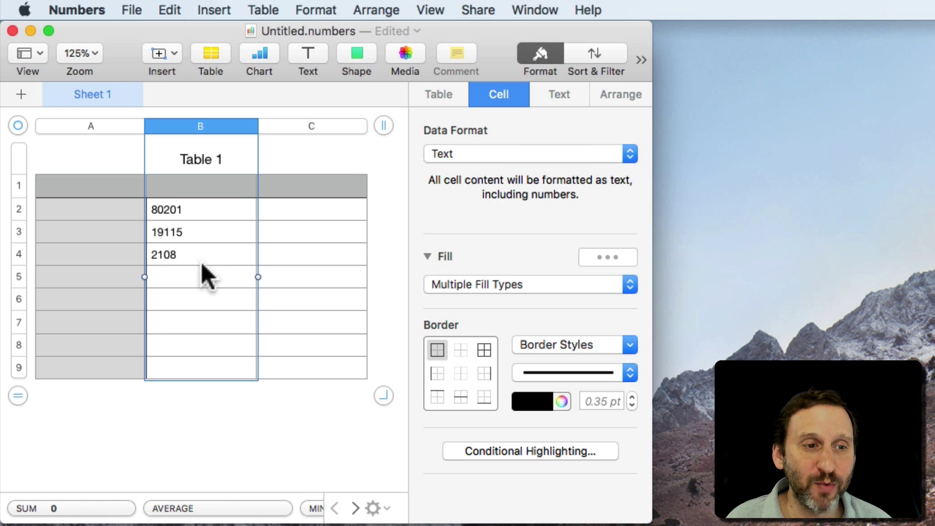
Re-enter 02108 in B4 so it keeps its leading zero, and check B2 and B3.
click(177, 252)
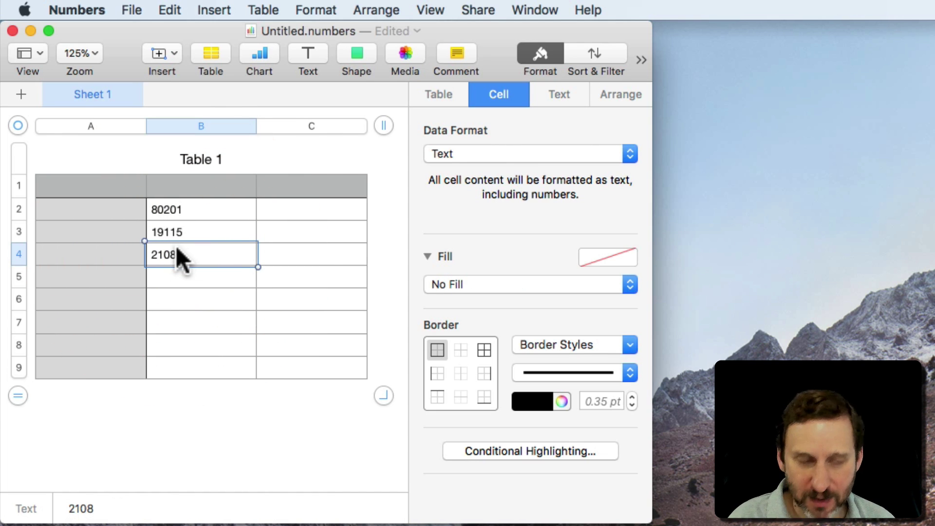
key(BackSpace)
text(0)
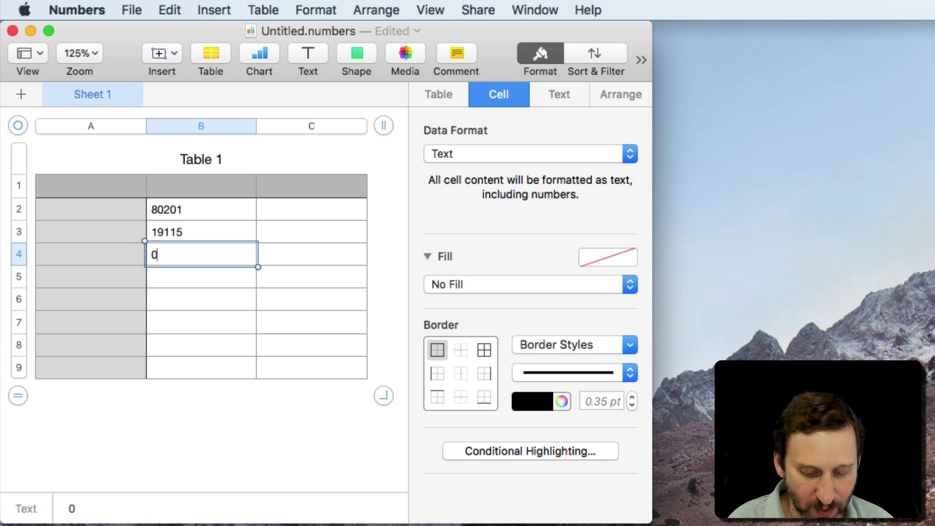
text(2108)
key(Return)
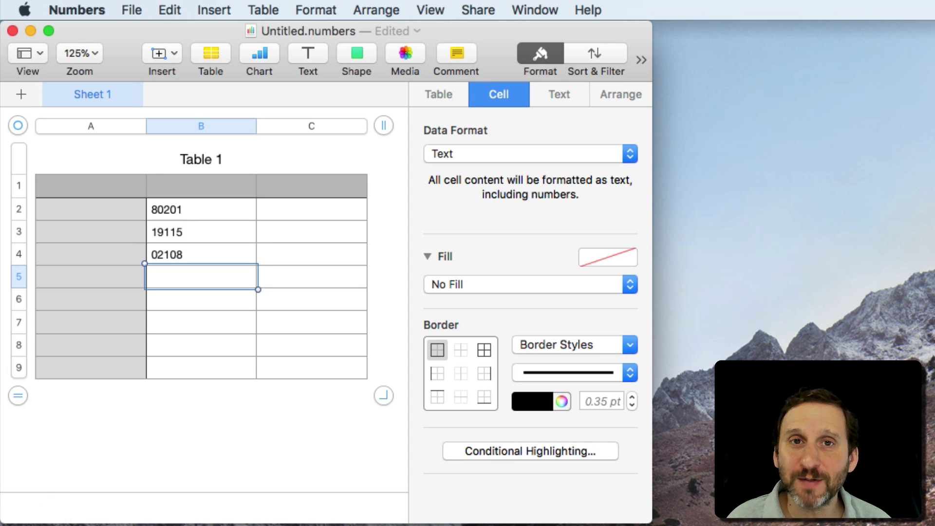
click(201, 255)
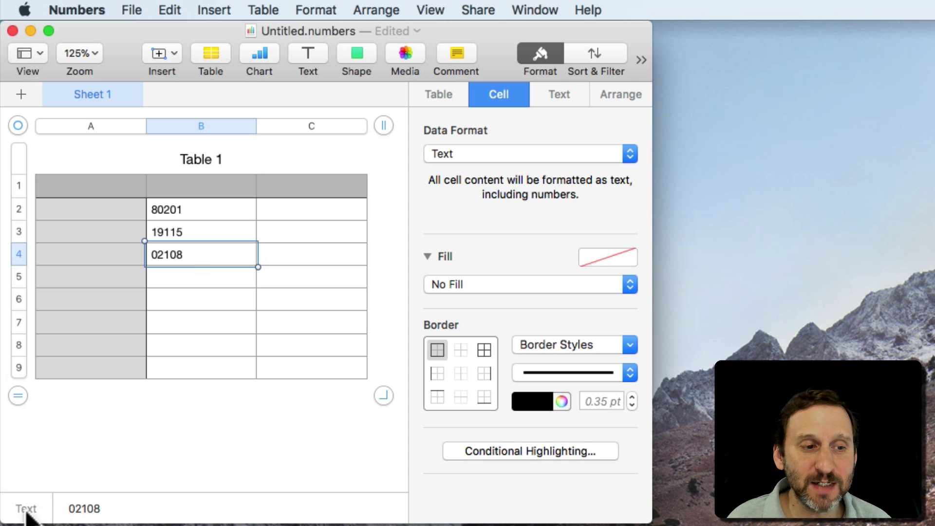
click(171, 230)
click(190, 206)
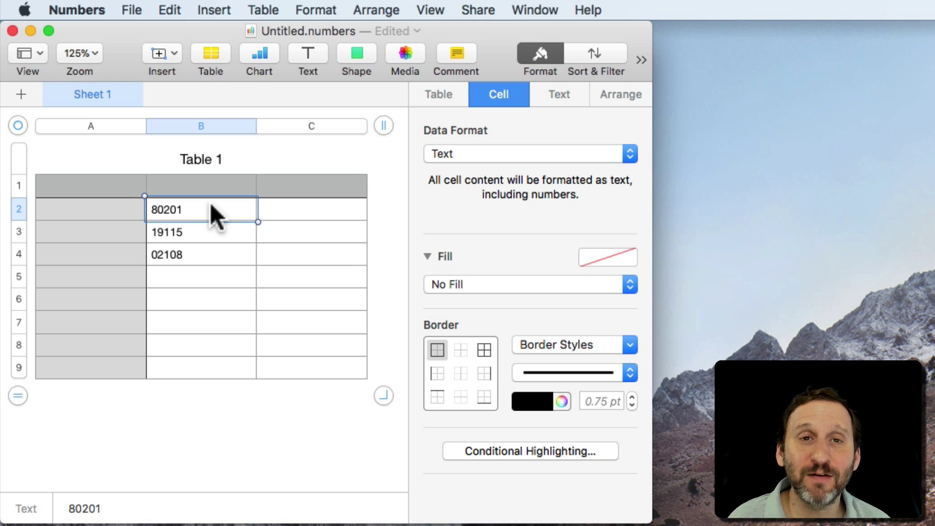
Undo the Text format so column B is Automatic again and B4 shows 2108.
click(204, 125)
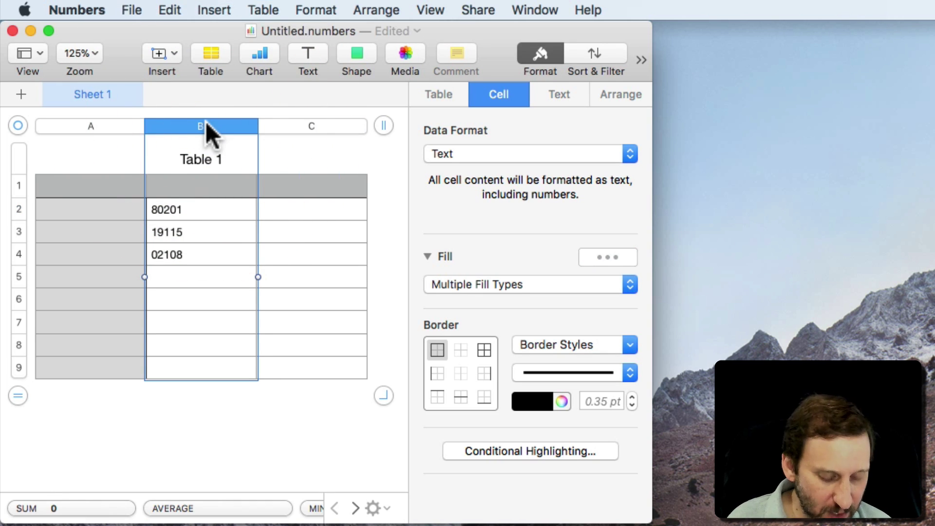
key(super+z)
key(super+z)
key(super+z)
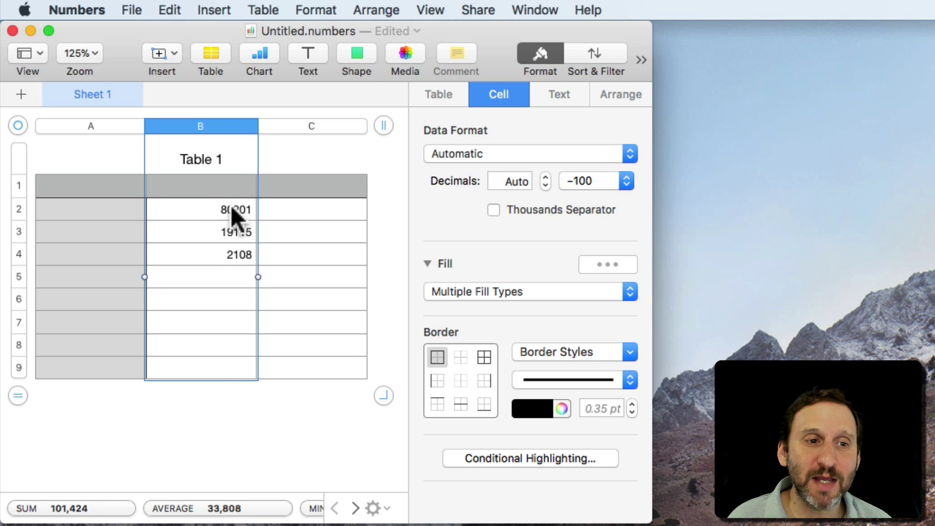
click(232, 248)
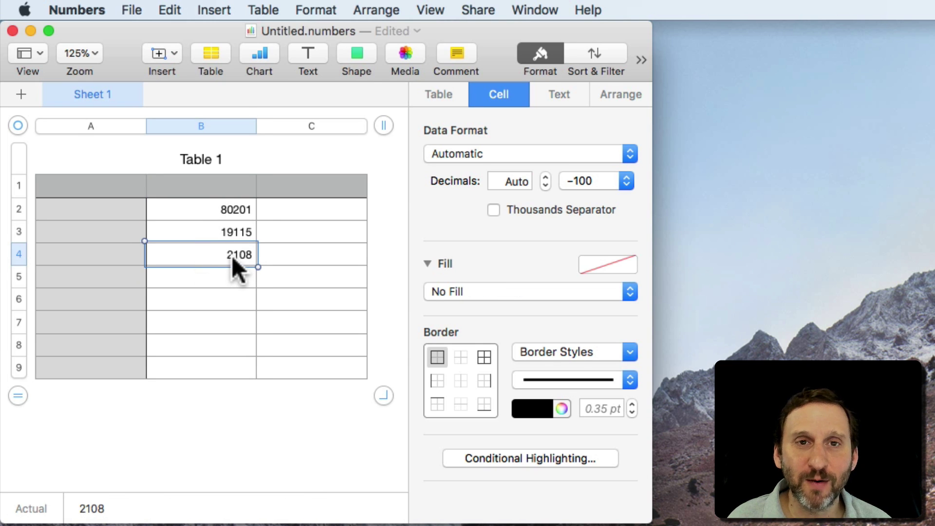
Start a custom data format for column B named 'Zip Codes'.
click(204, 123)
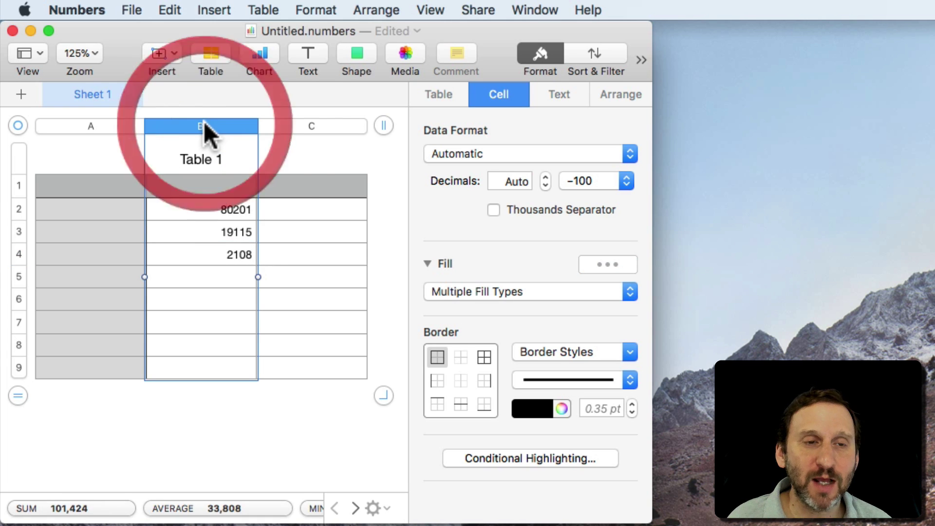
mouse_move(489, 153)
mouse_down()
mouse_move(539, 463)
mouse_move(519, 431)
mouse_up()
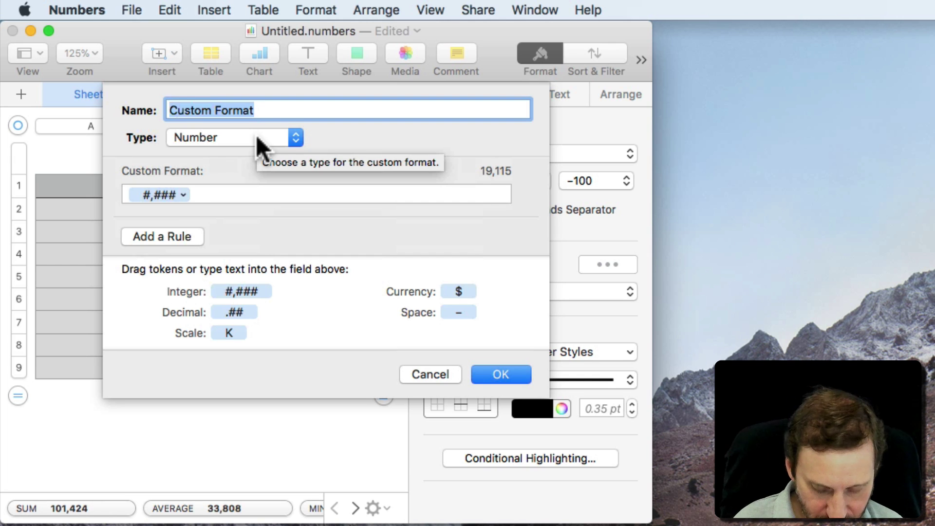
text(Zip Codes)
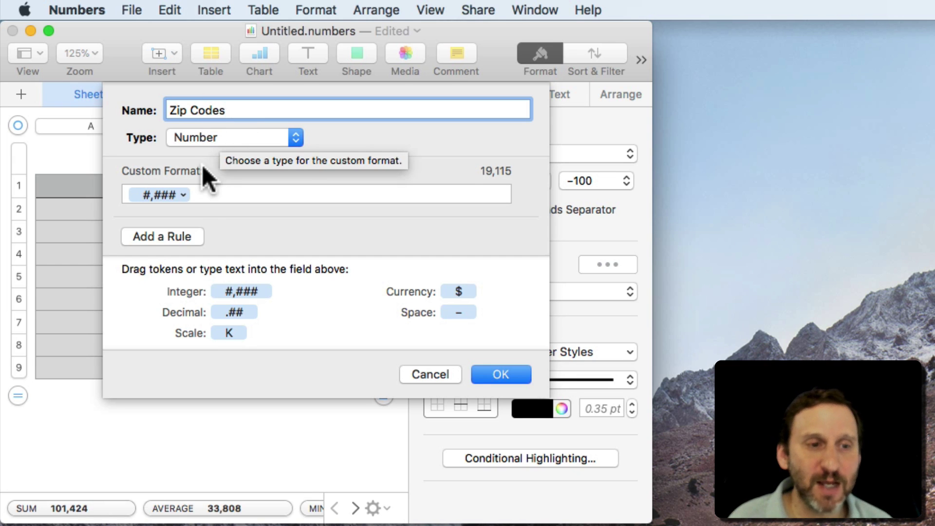
Make Zip Codes five digits with no thousands separator and zero-padded unused digits, then save it.
click(183, 195)
drag(184, 200, 152, 195)
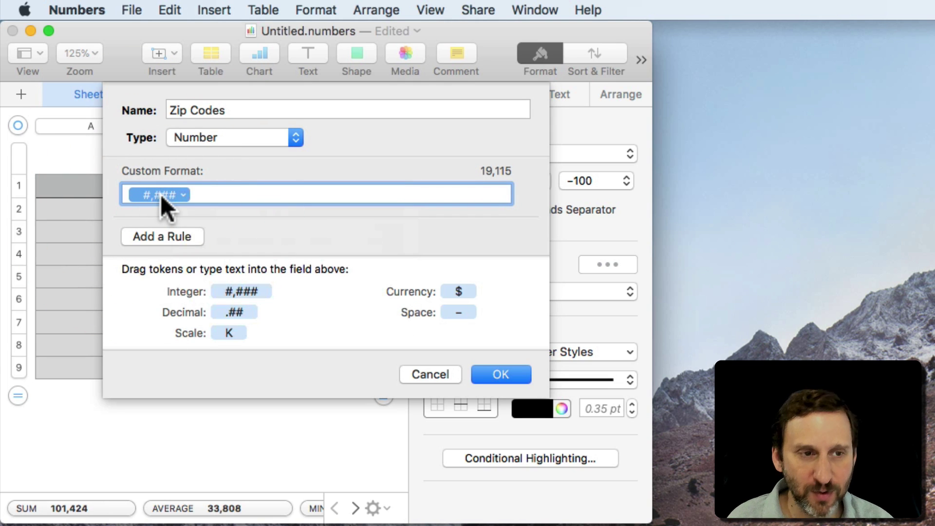
click(185, 192)
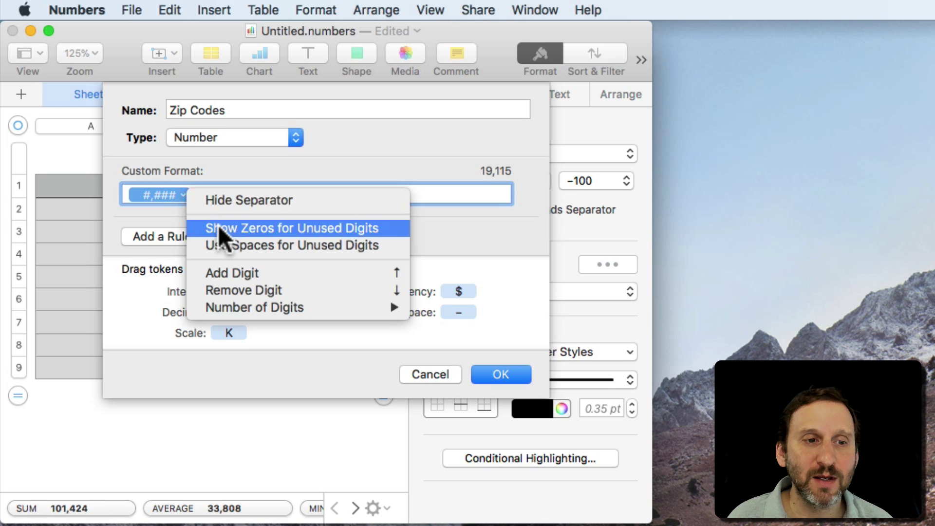
click(237, 272)
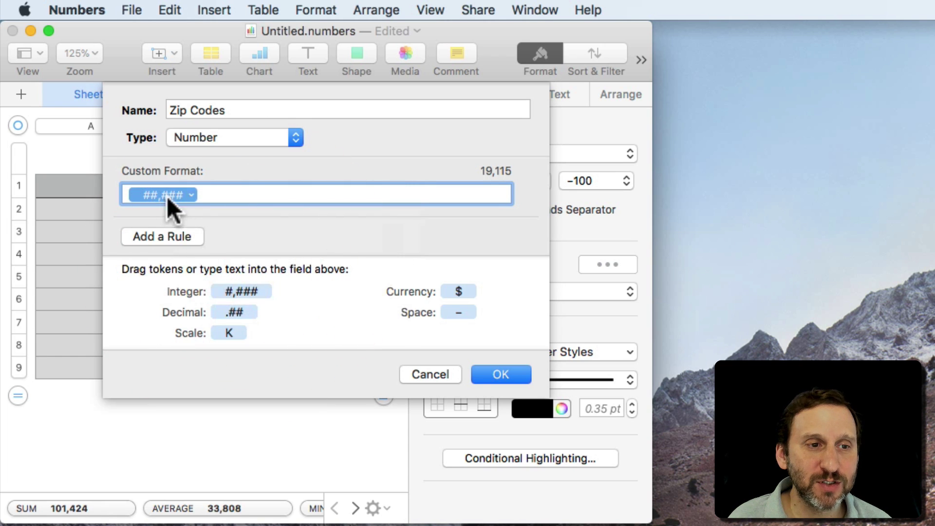
click(189, 193)
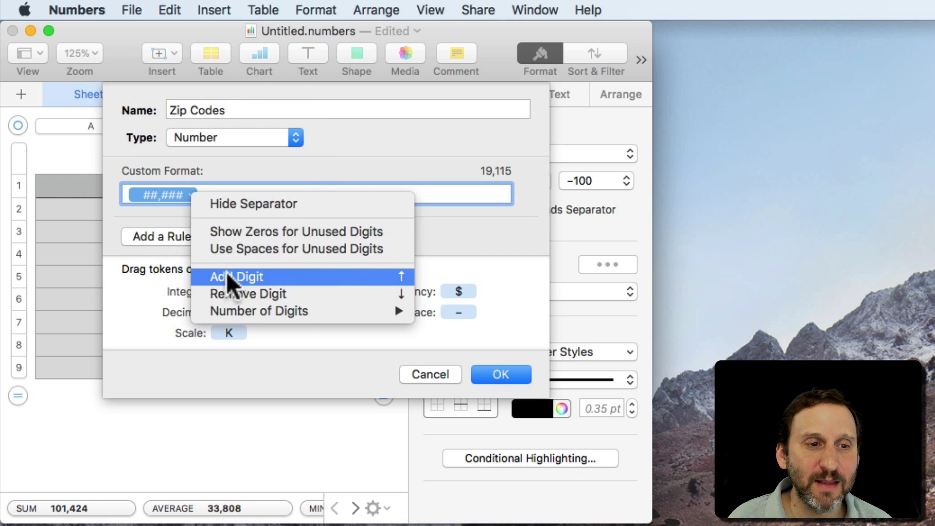
click(241, 207)
click(187, 194)
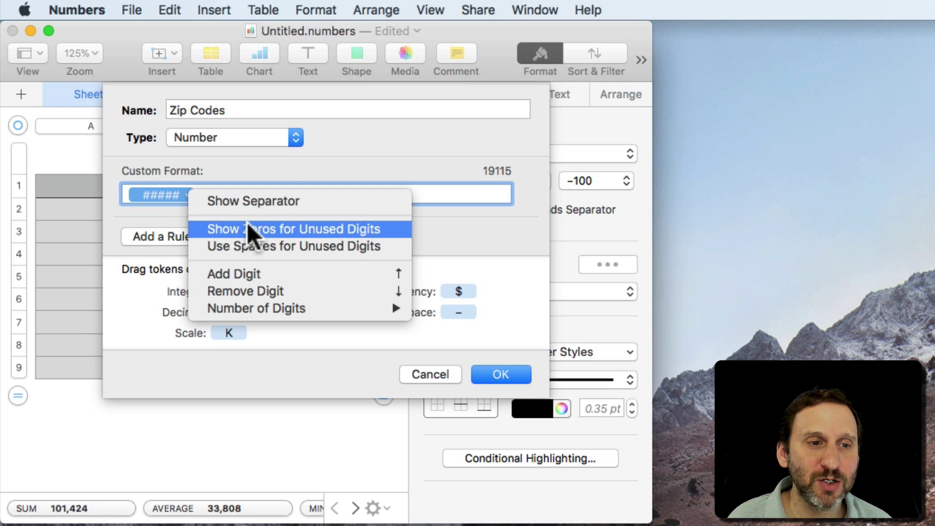
click(289, 227)
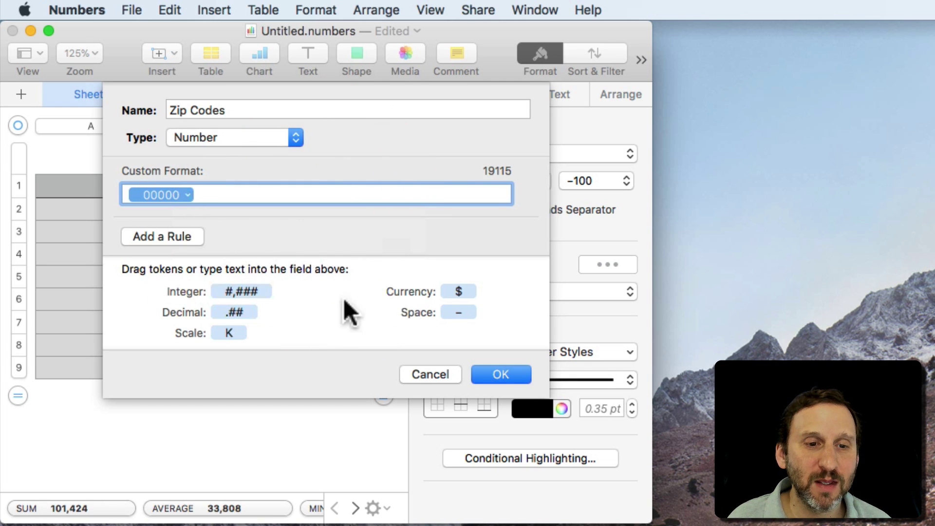
click(495, 375)
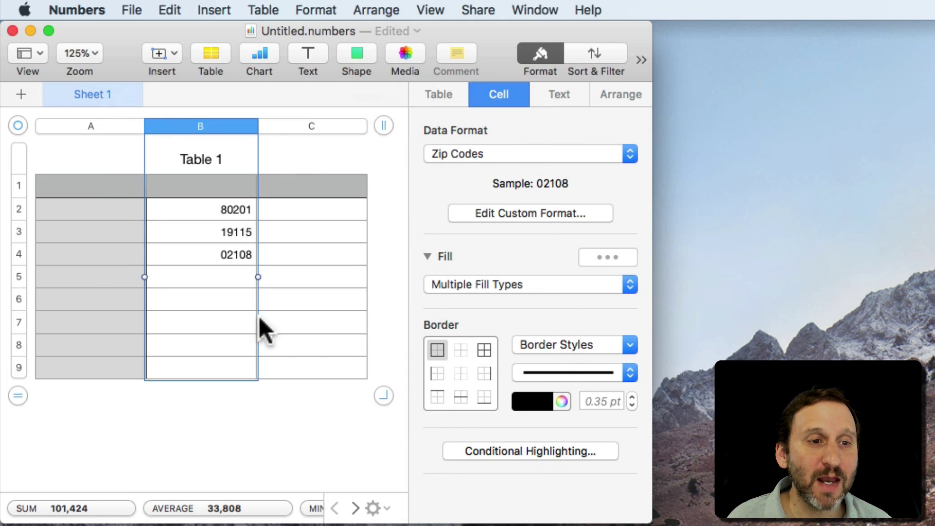
Test the format with 999 in B5, which shows as 00999, then clear it.
click(235, 255)
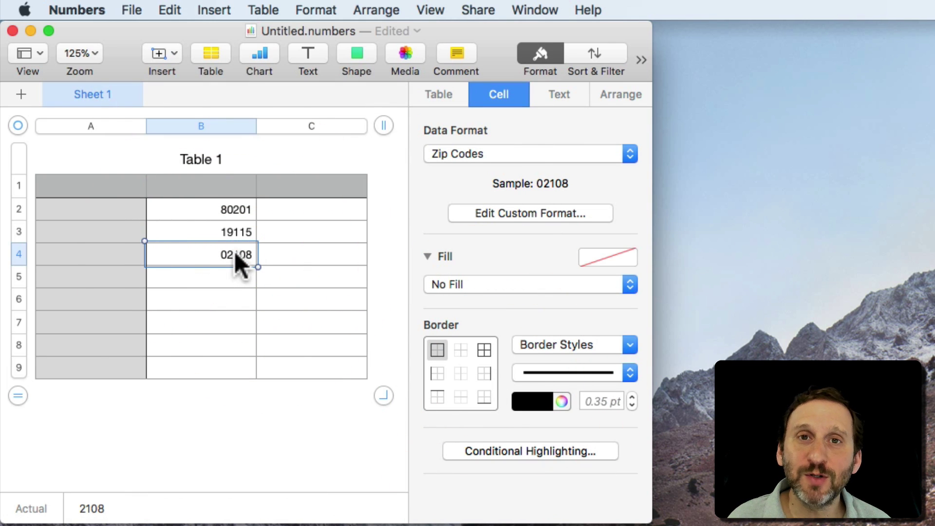
double_click(239, 275)
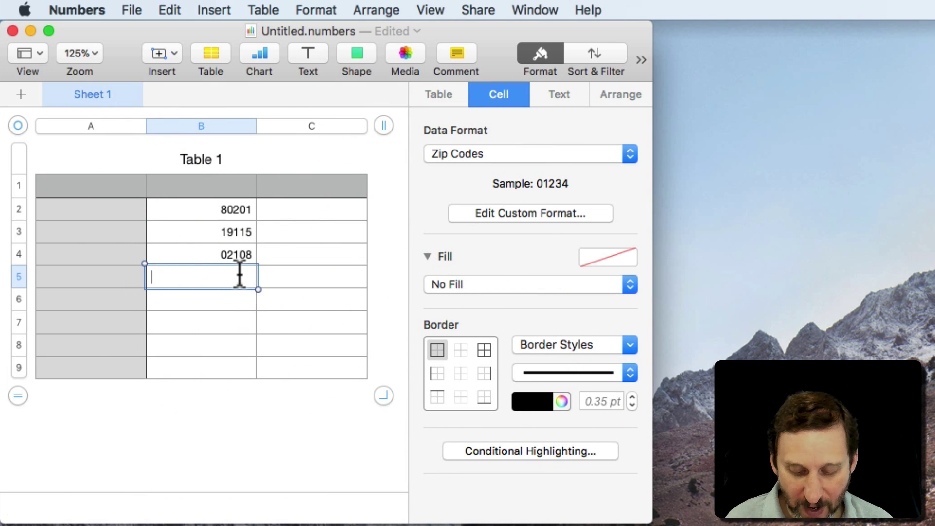
text(999)
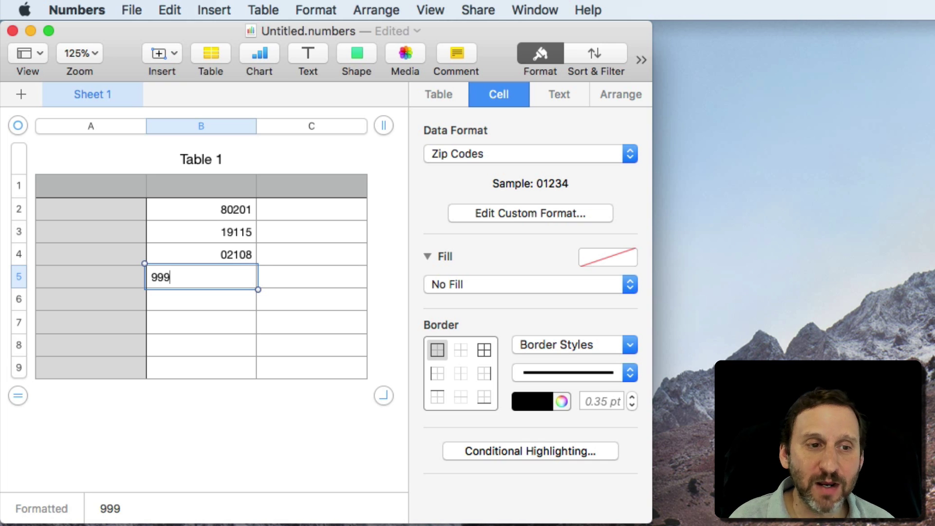
key(Return)
click(230, 271)
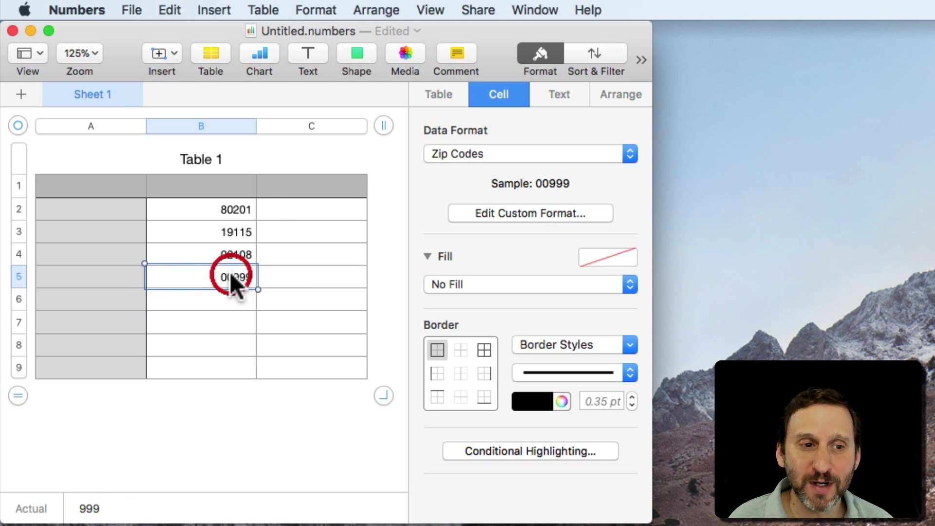
key(Delete)
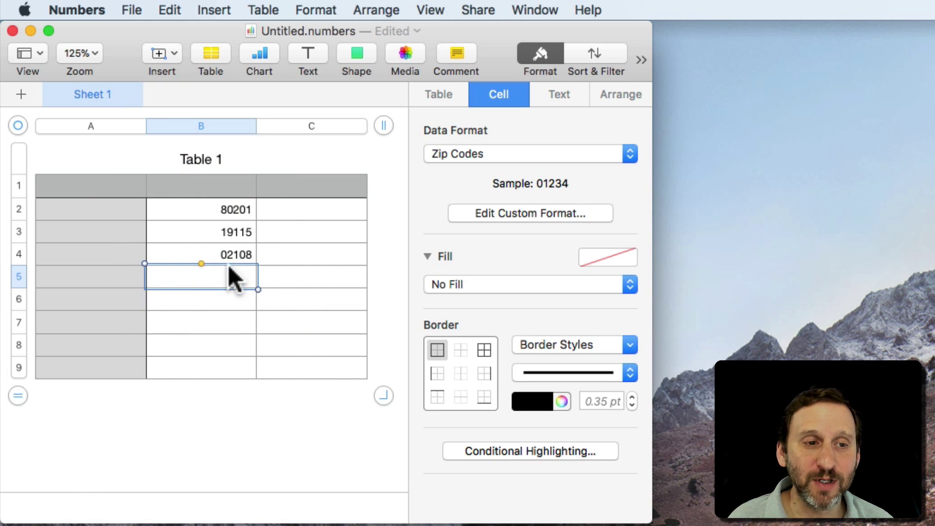
Test 123456 in B5, clear it, and reopen the Zip Codes format editor.
click(221, 301)
click(229, 269)
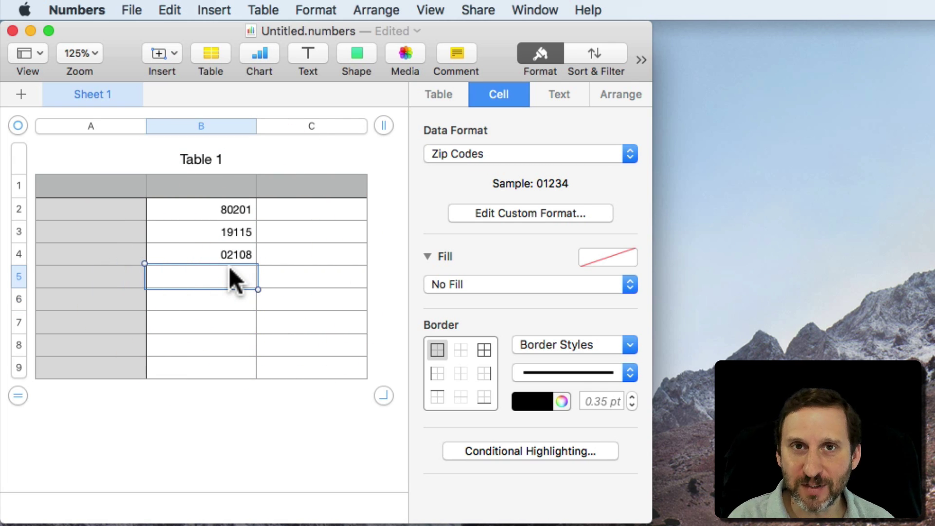
text(123456)
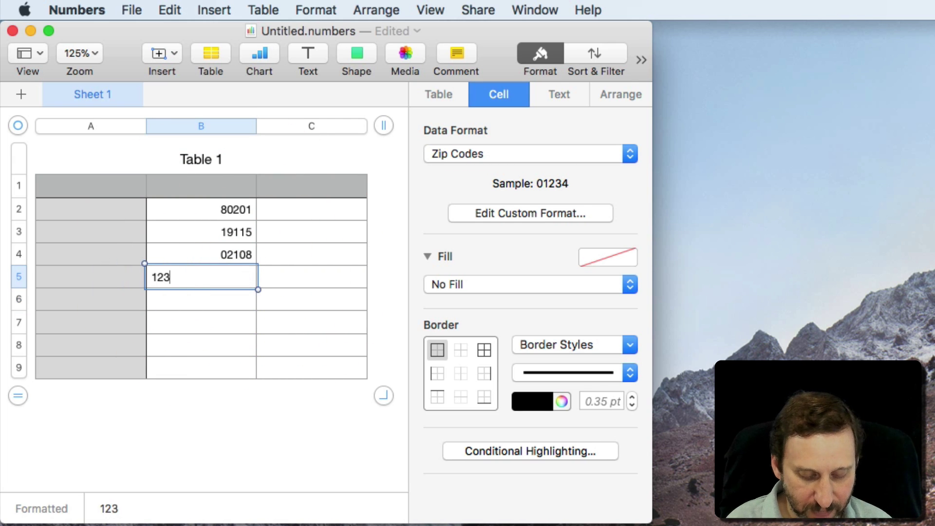
key(Return)
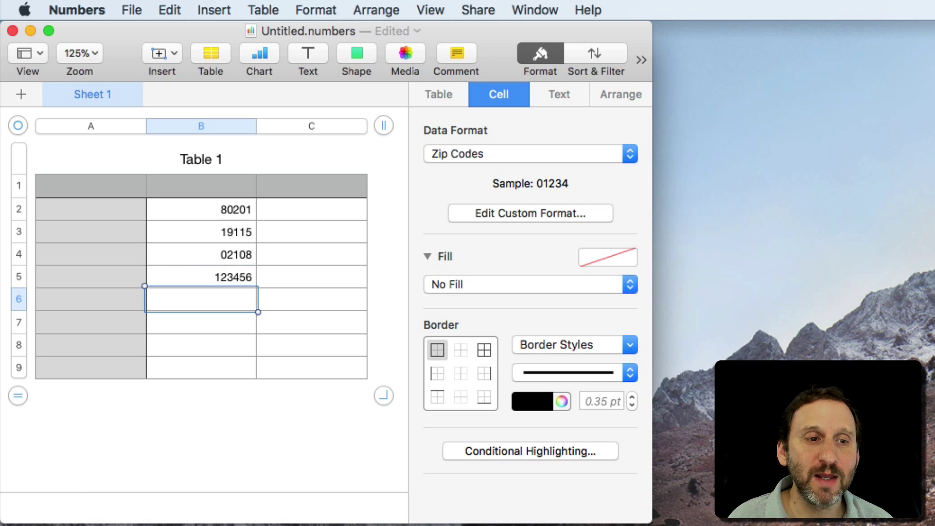
click(201, 277)
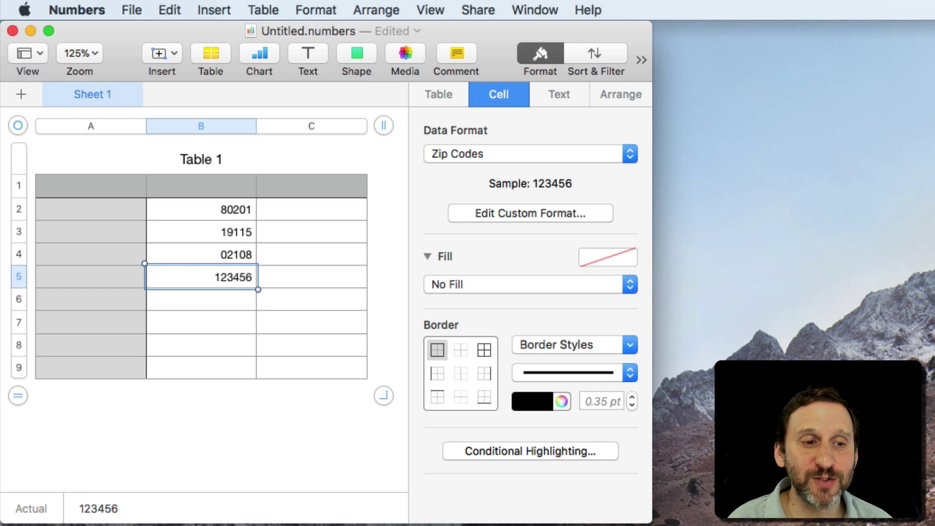
key(BackSpace)
click(491, 212)
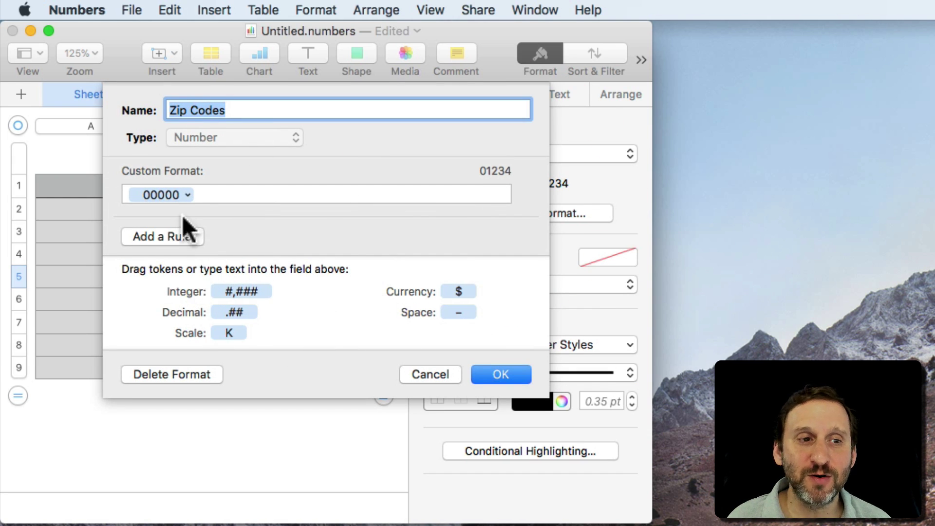
Look at the Number of Digits options for the 00000 token in the Zip Codes editor.
click(188, 194)
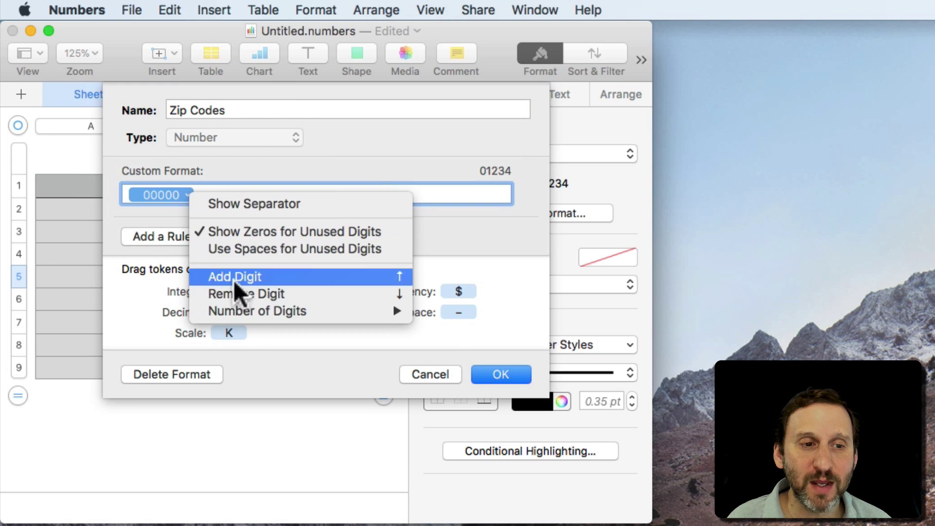
mouse_move(241, 305)
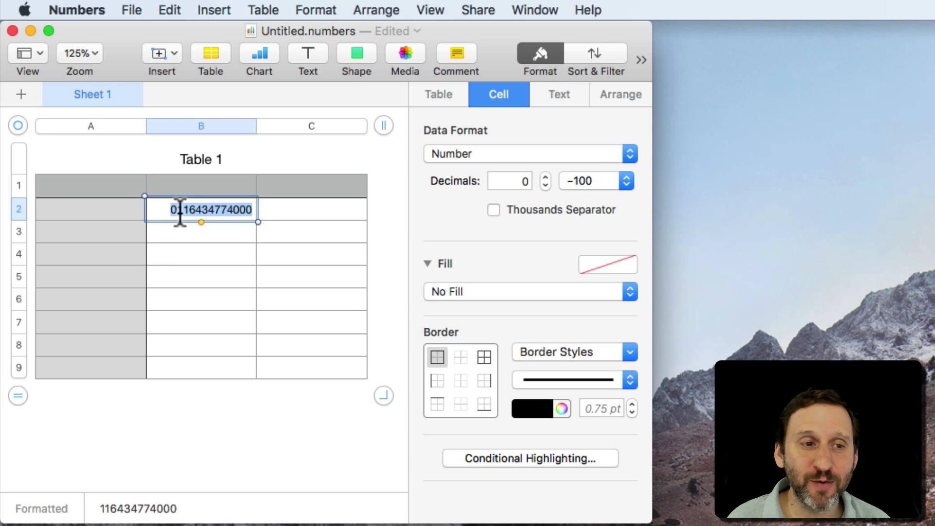
Switch B2 to Text format and add back the leading zero of its phone number.
click(242, 210)
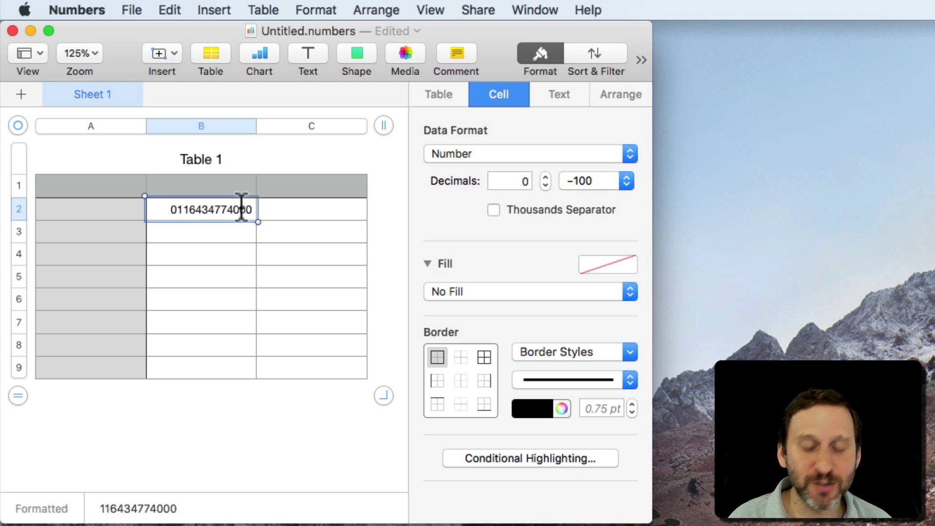
key(Return)
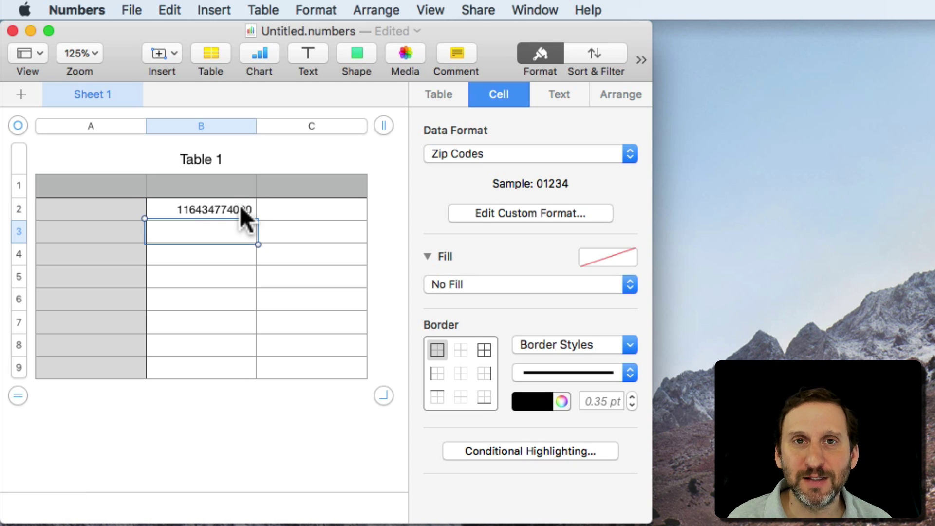
click(239, 206)
click(465, 153)
click(468, 252)
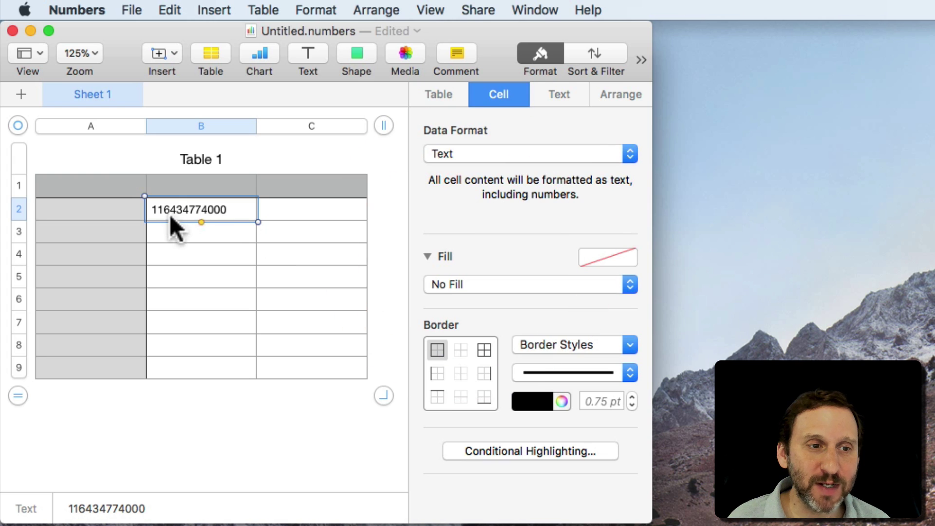
double_click(166, 212)
key(Left)
text(0)
key(Return)
click(201, 210)
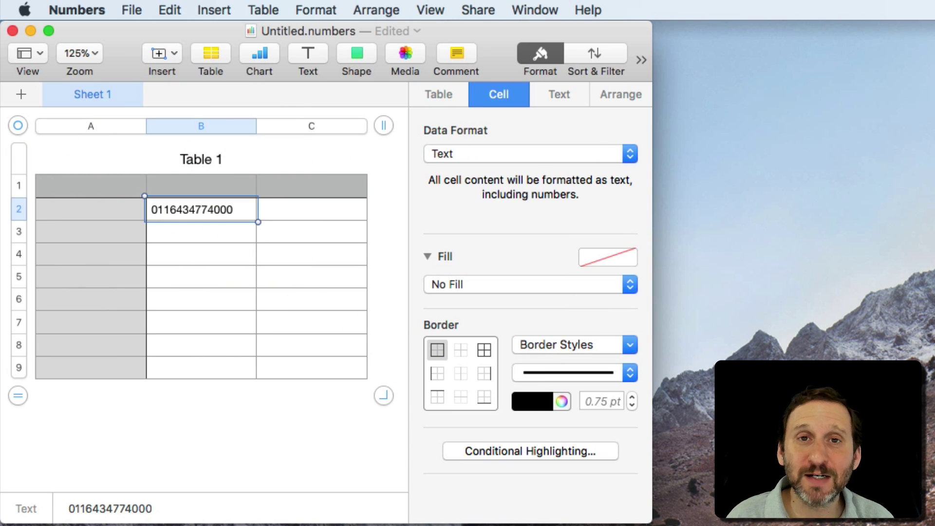
click(156, 209)
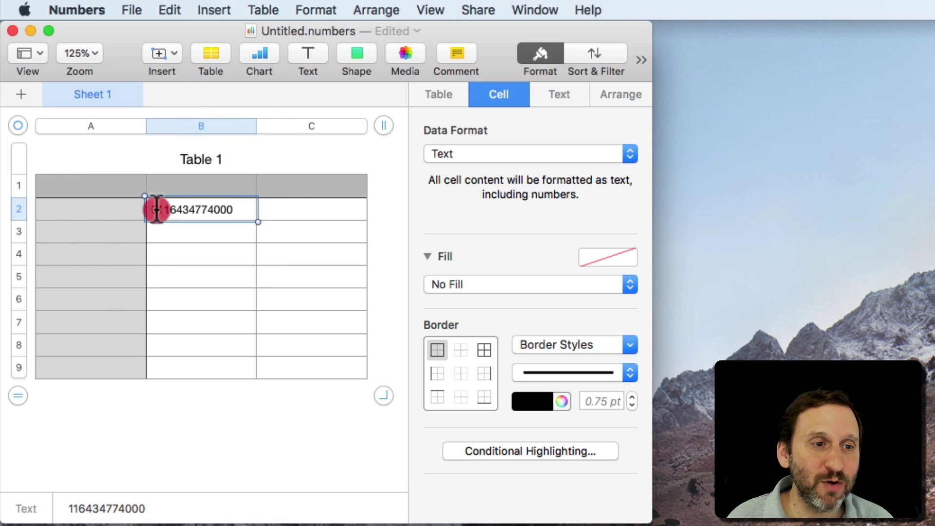
text(0)
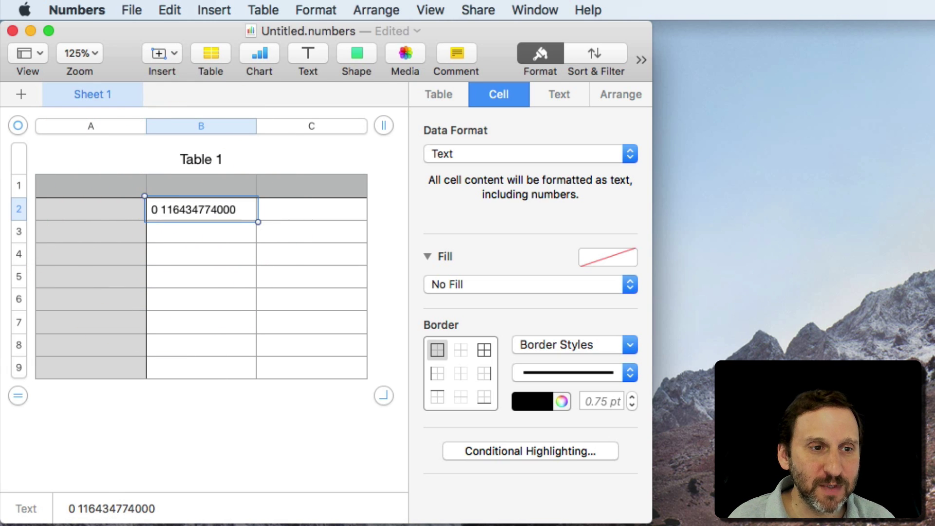
key(BackSpace)
text(()
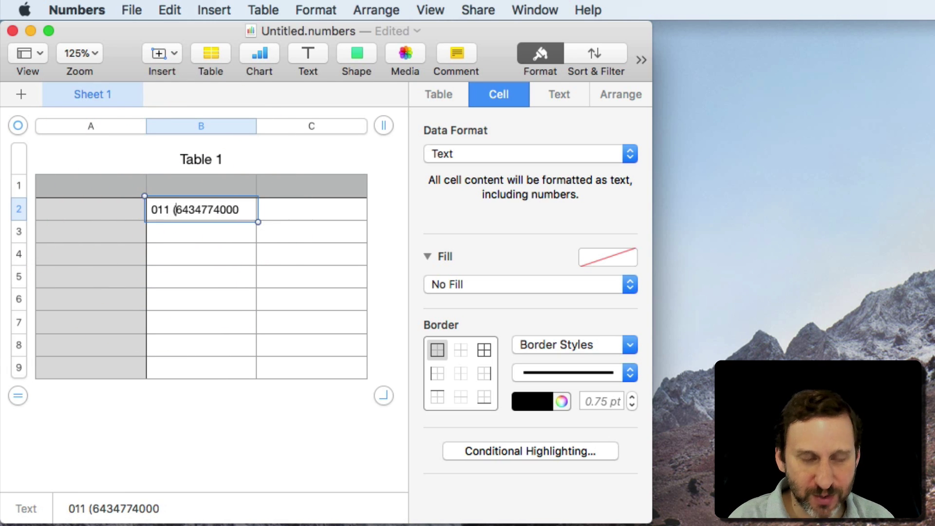
text() )
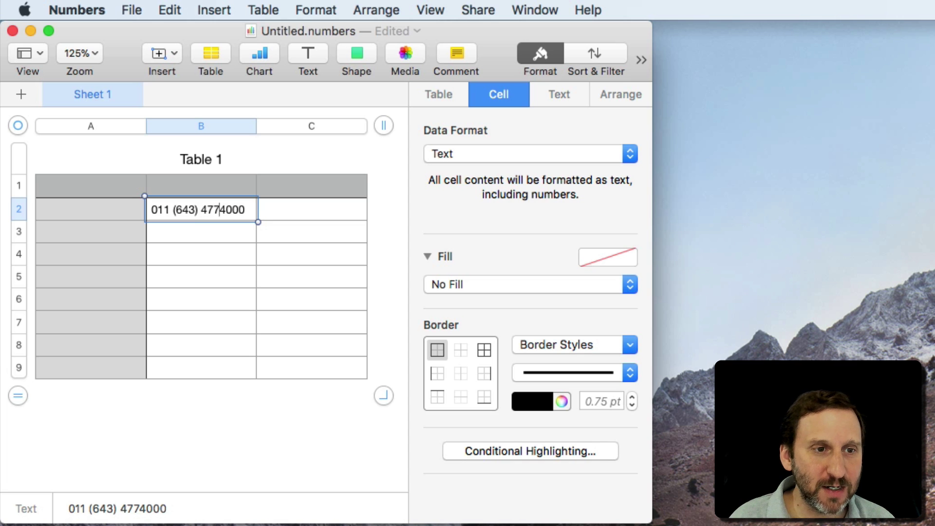
text(-)
key(Return)
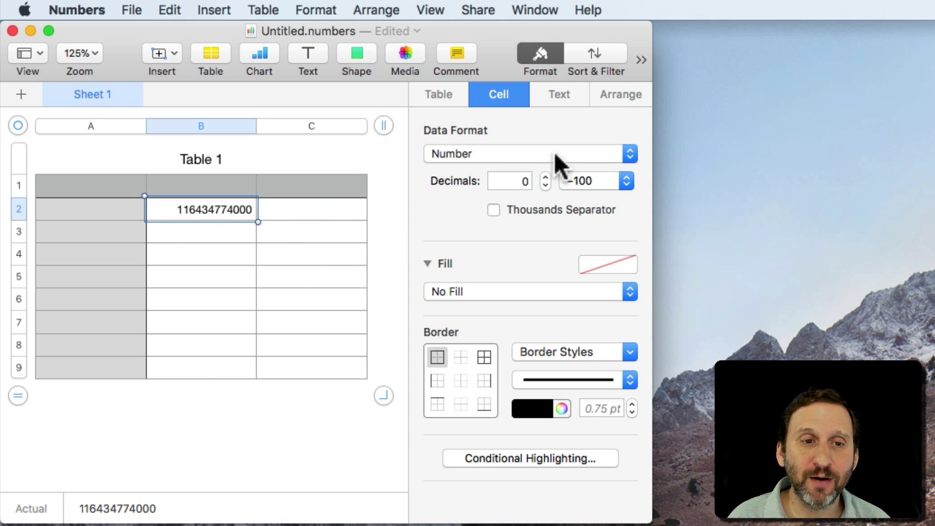
Create the 'International Phone Number' custom format with a first group of three zero-padded digits.
drag(551, 153, 557, 432)
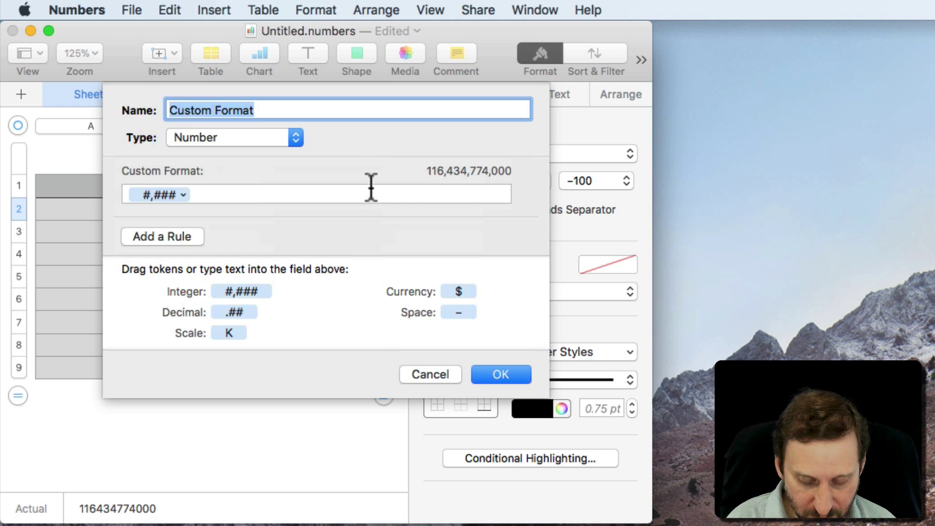
text(Internationa)
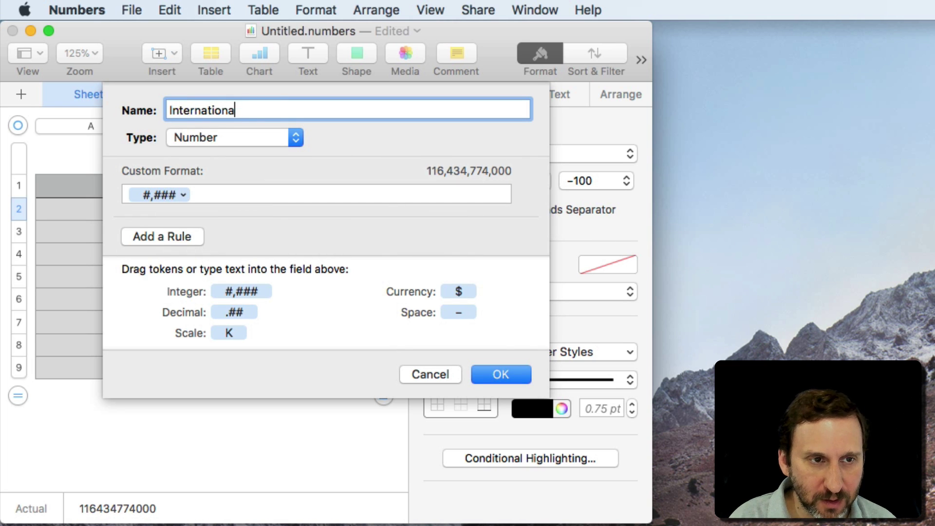
text(l Phone Numbe)
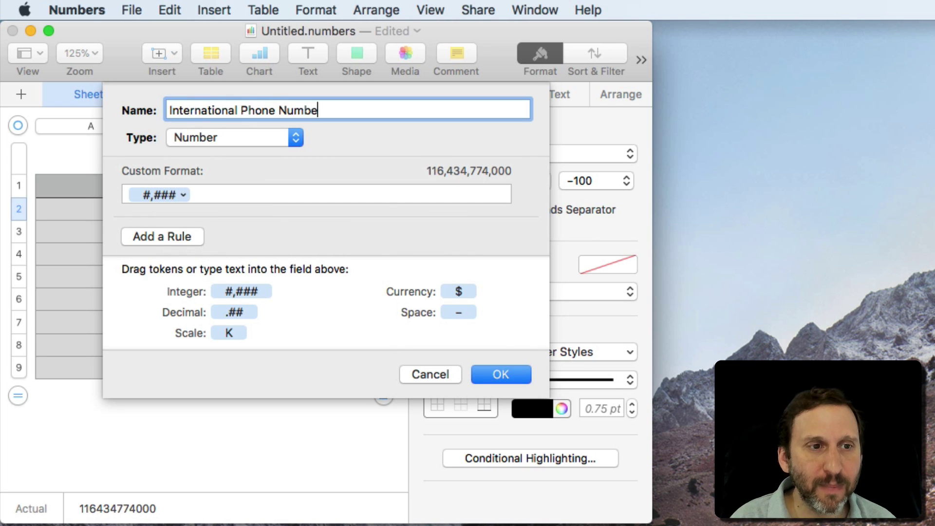
text(r)
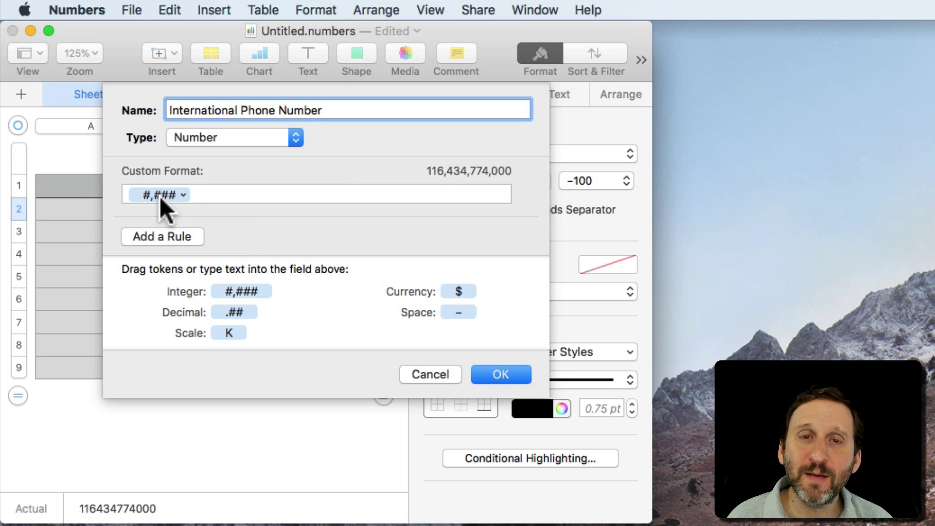
click(189, 195)
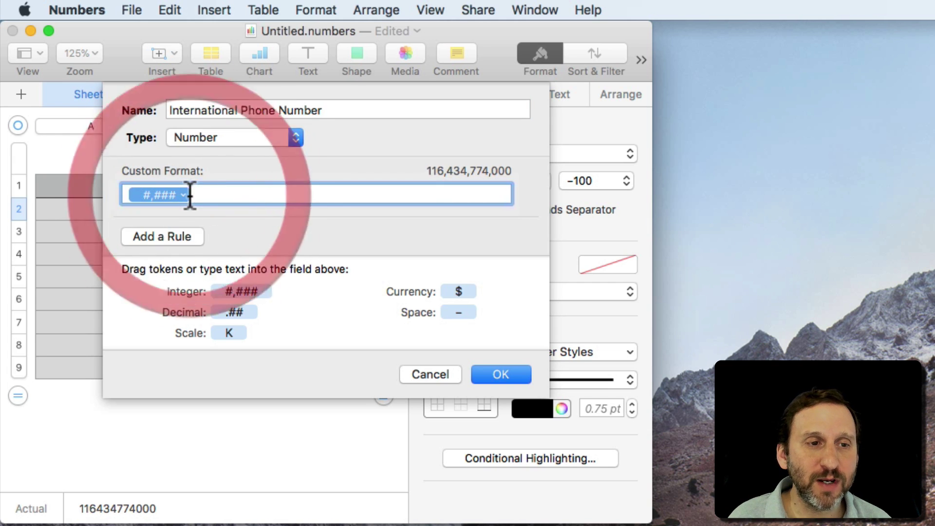
click(183, 194)
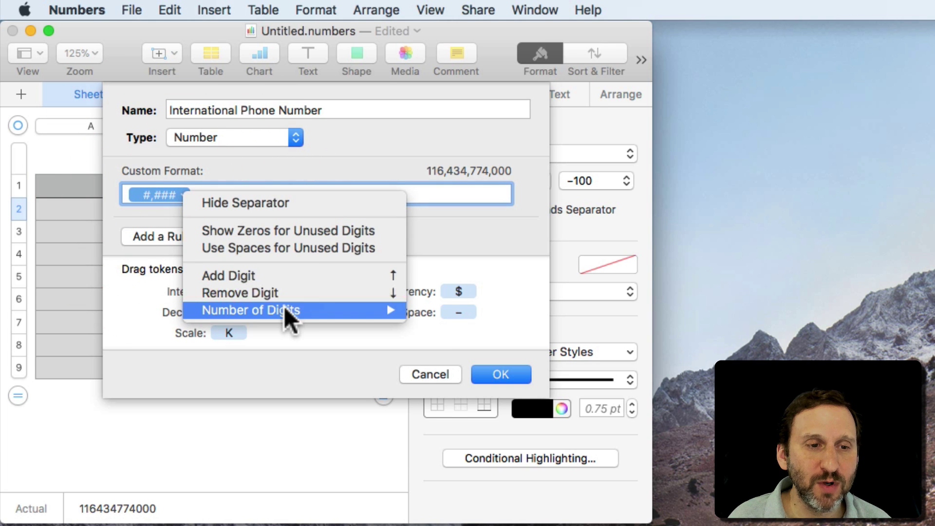
mouse_move(287, 310)
click(440, 345)
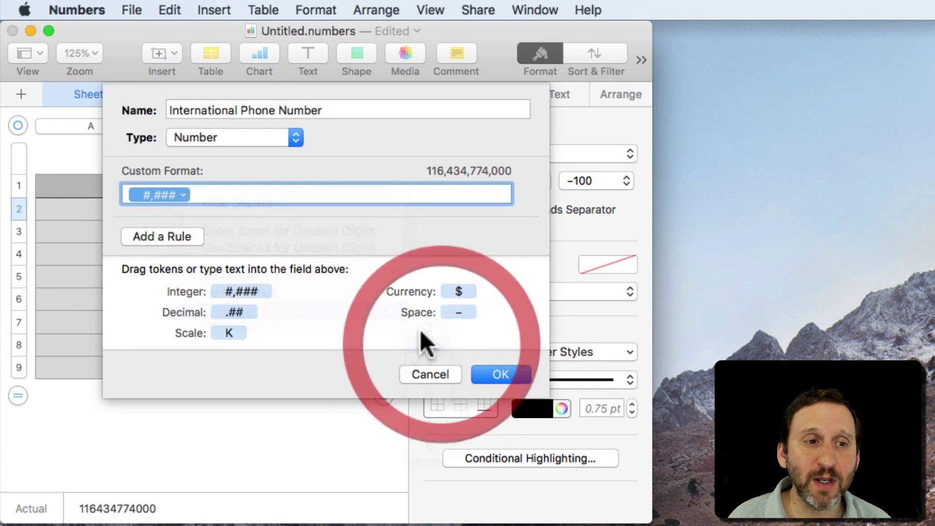
click(174, 196)
click(265, 234)
click(207, 195)
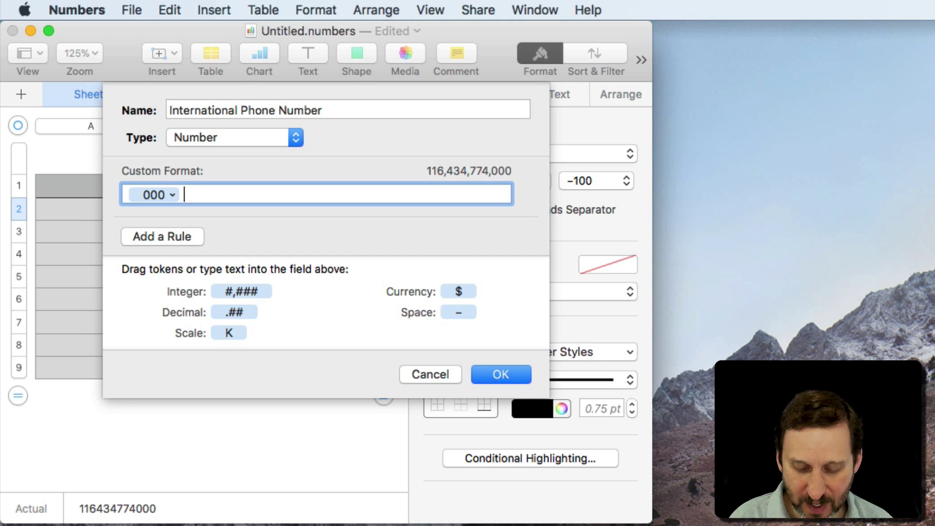
Add an opening parenthesis and a second three-digit, zero-padded group to the pattern.
text(()
drag(240, 291, 221, 191)
click(247, 195)
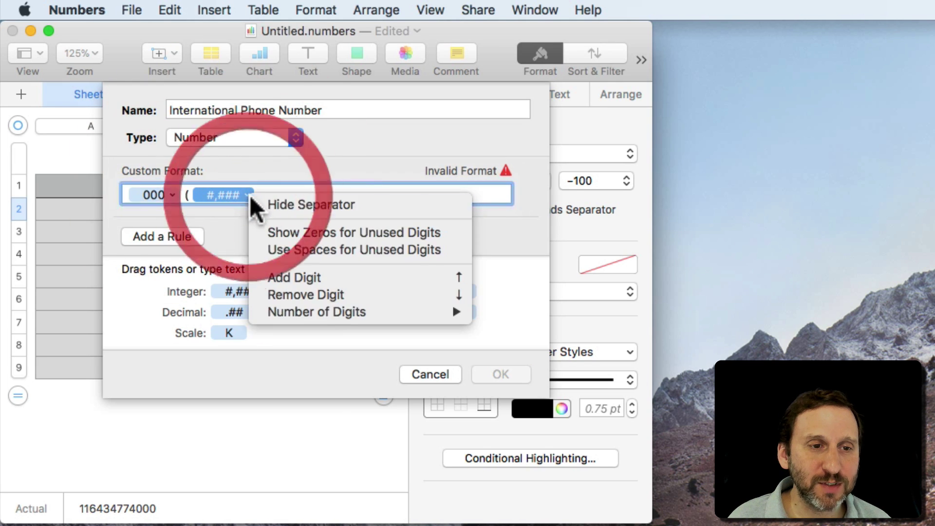
mouse_move(334, 312)
click(492, 343)
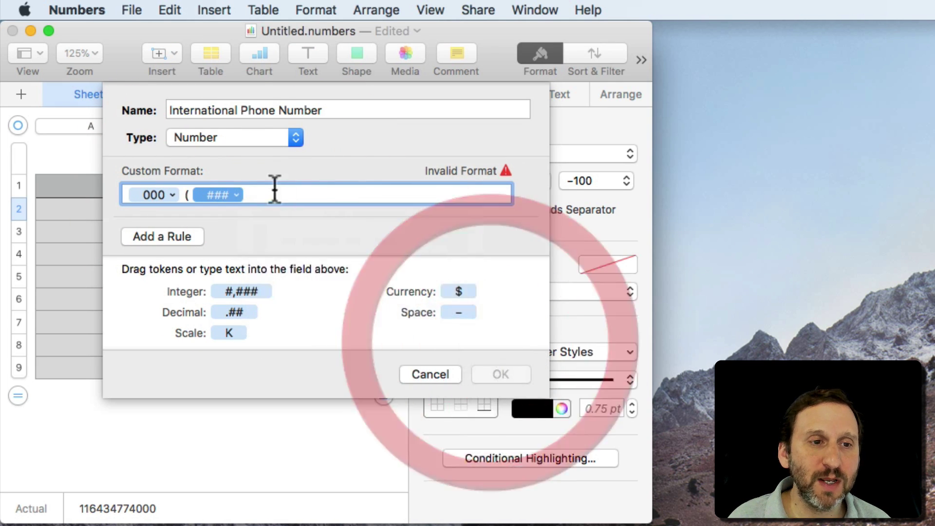
click(235, 194)
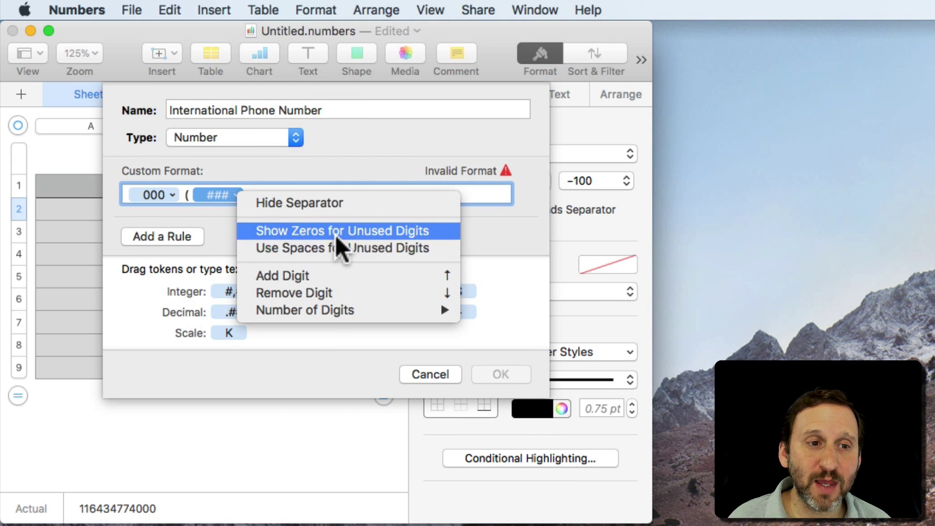
click(413, 228)
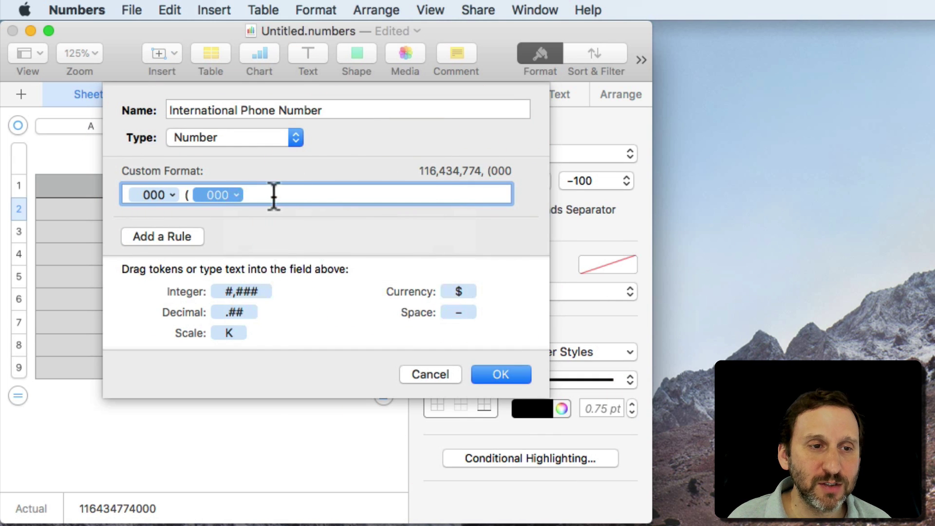
click(274, 195)
Add the closing parenthesis and a third zero-padded three-digit group.
text())
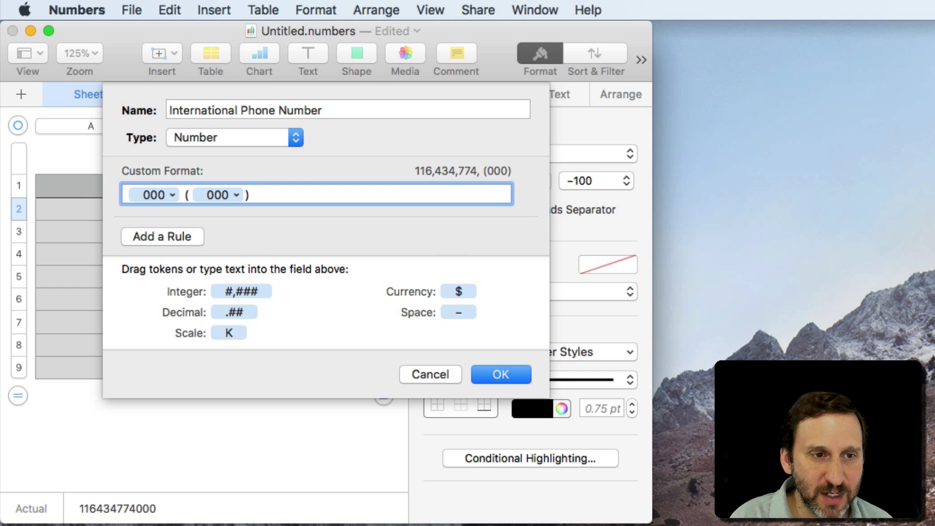
drag(235, 291, 560, 340)
click(297, 191)
click(390, 230)
click(334, 198)
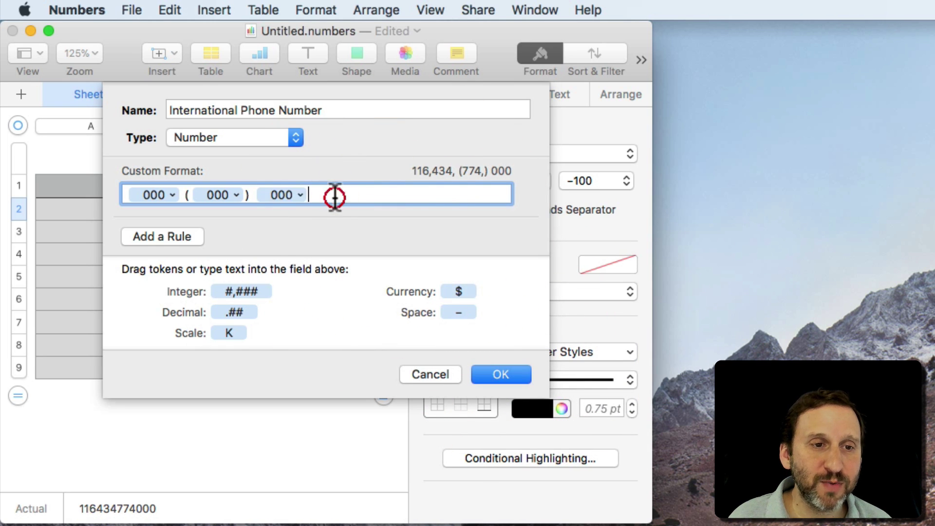
Add a hyphen and a zero-padded four-digit group with no separator, then save the format.
text(-)
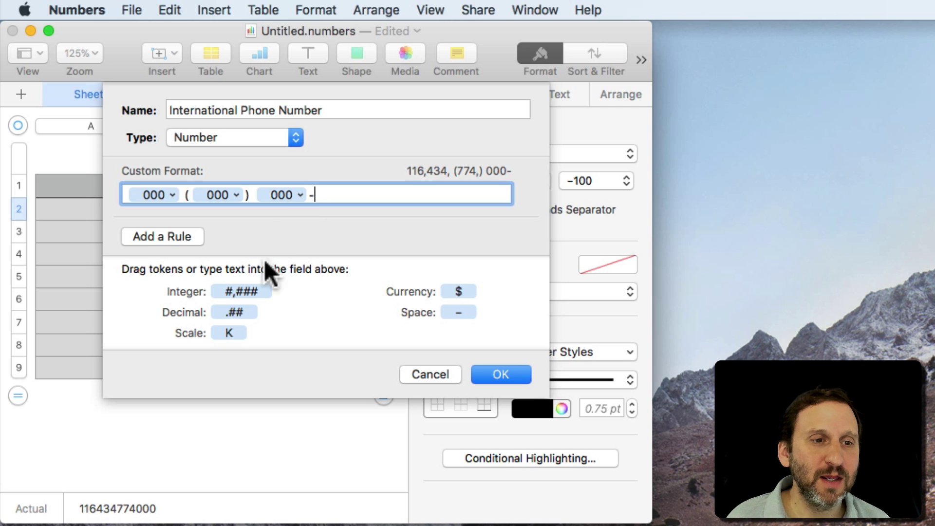
drag(243, 291, 375, 194)
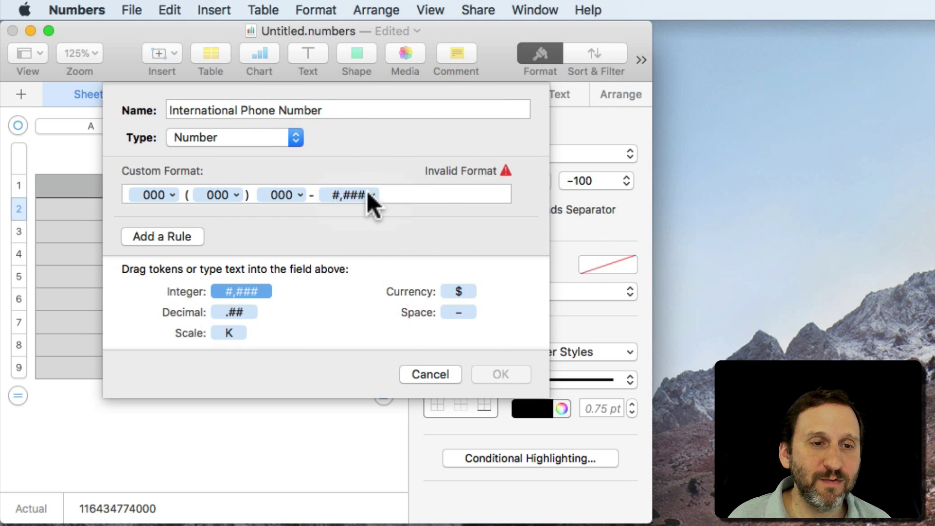
click(372, 195)
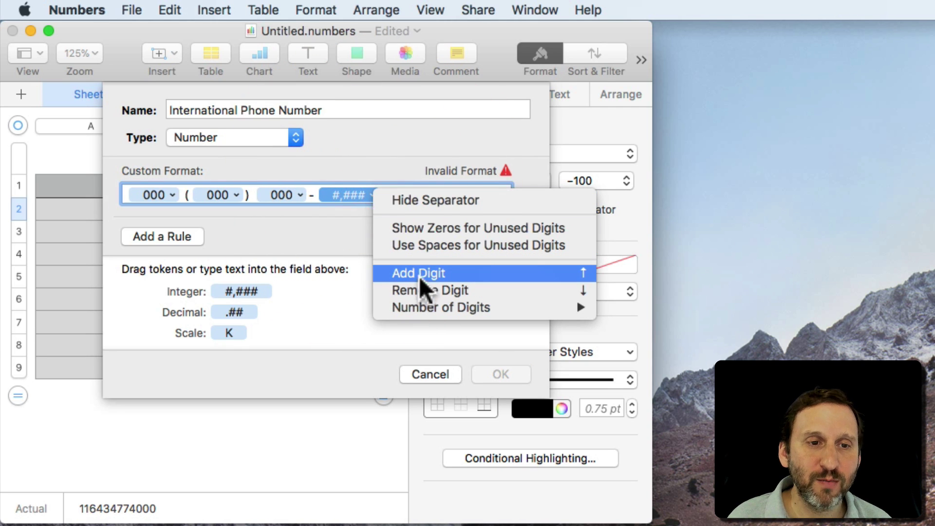
click(436, 200)
click(371, 194)
click(433, 232)
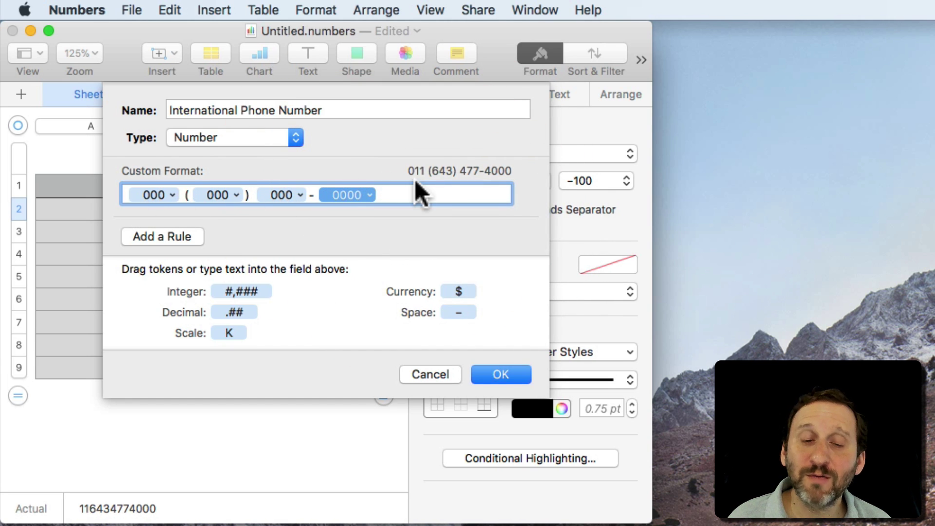
click(501, 375)
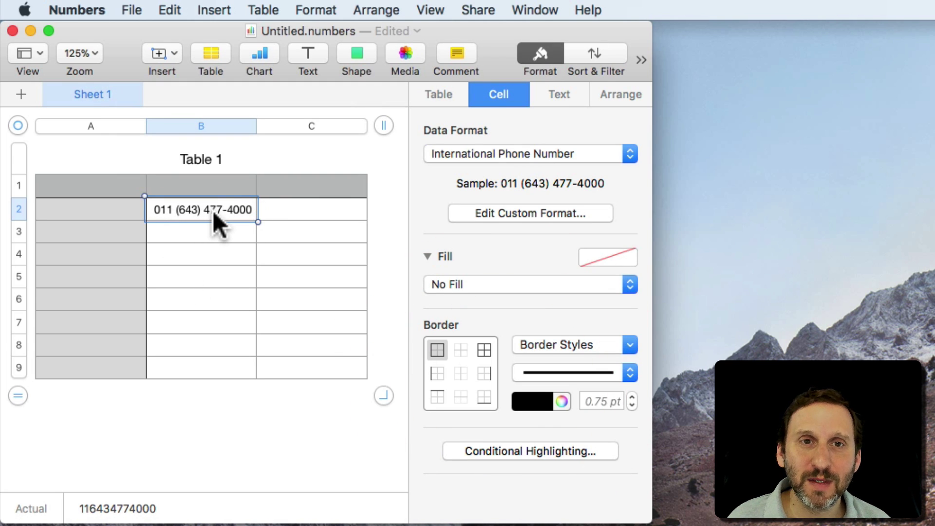
Apply the International Phone Number format to all of column B.
click(201, 125)
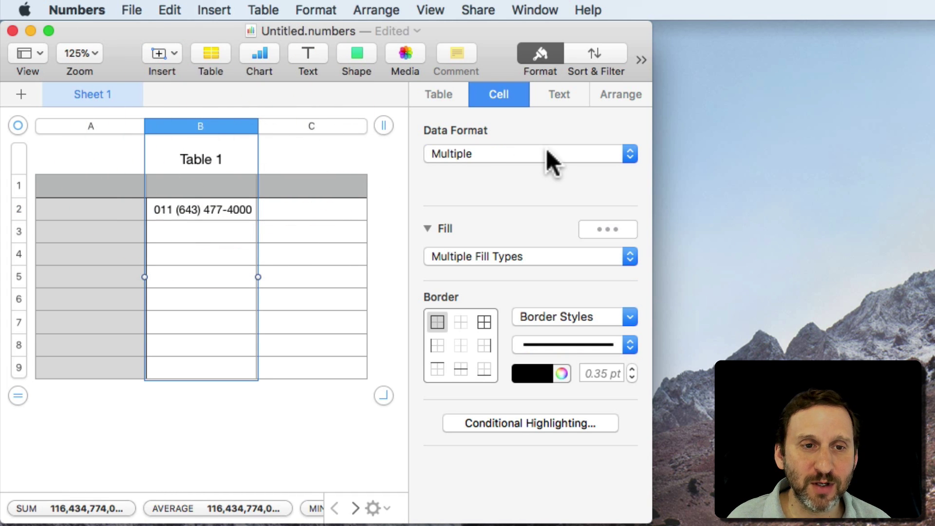
drag(545, 148, 537, 434)
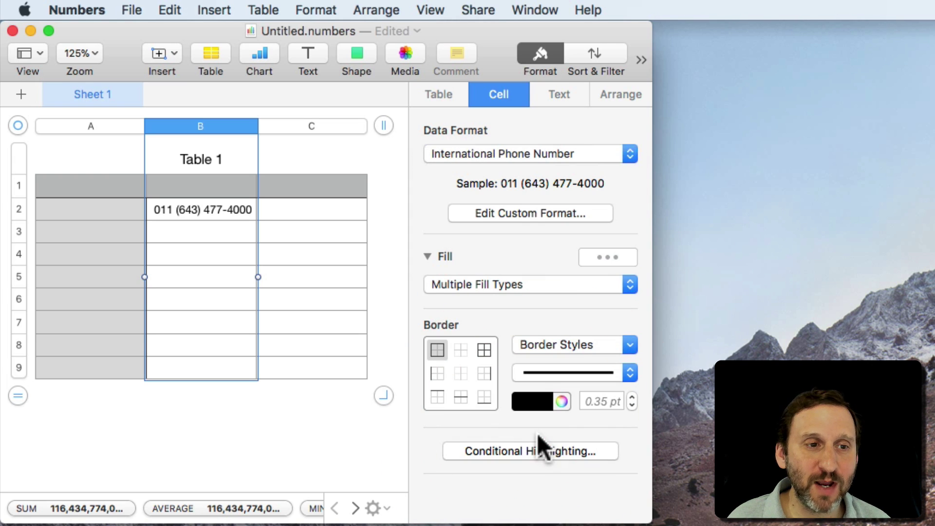
click(217, 231)
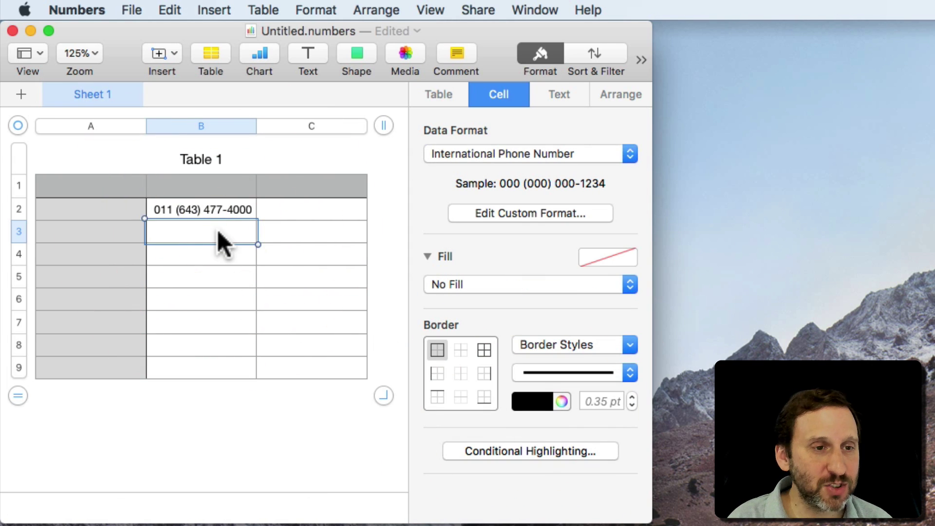
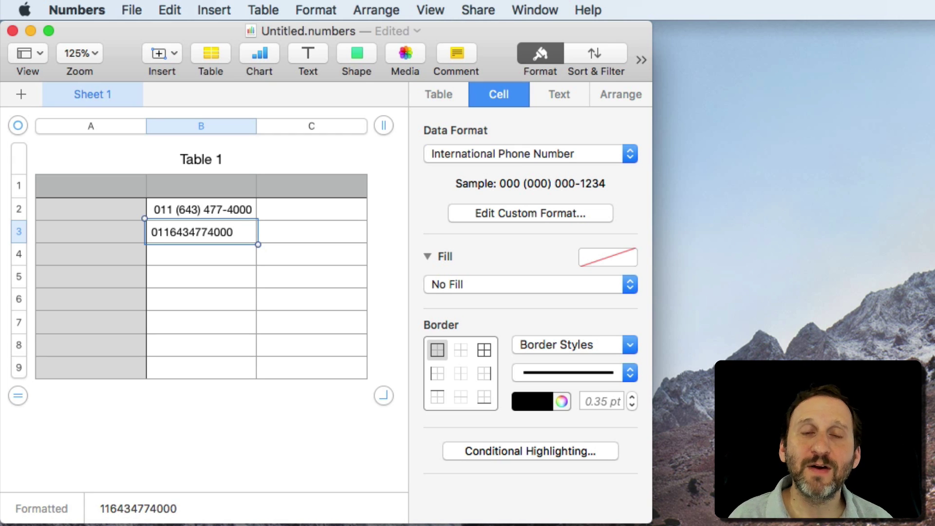
key(Return)
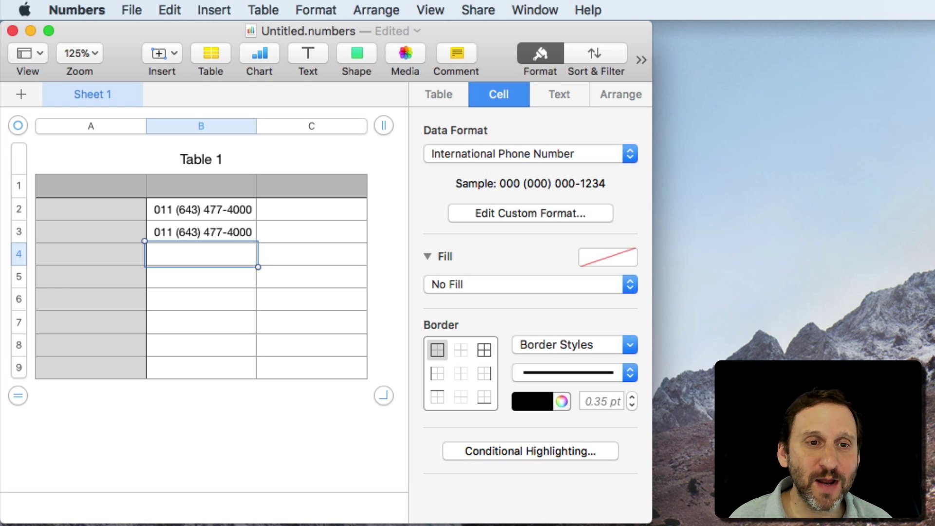
click(493, 154)
click(422, 155)
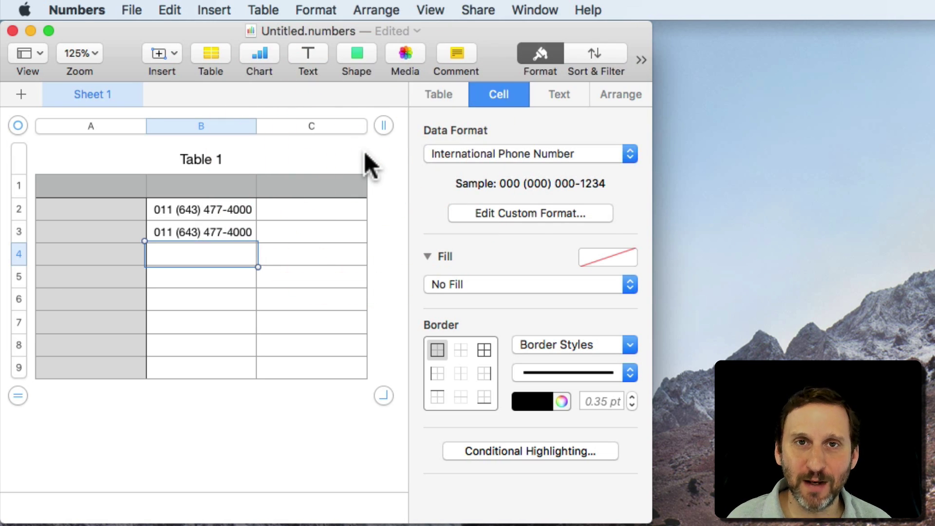